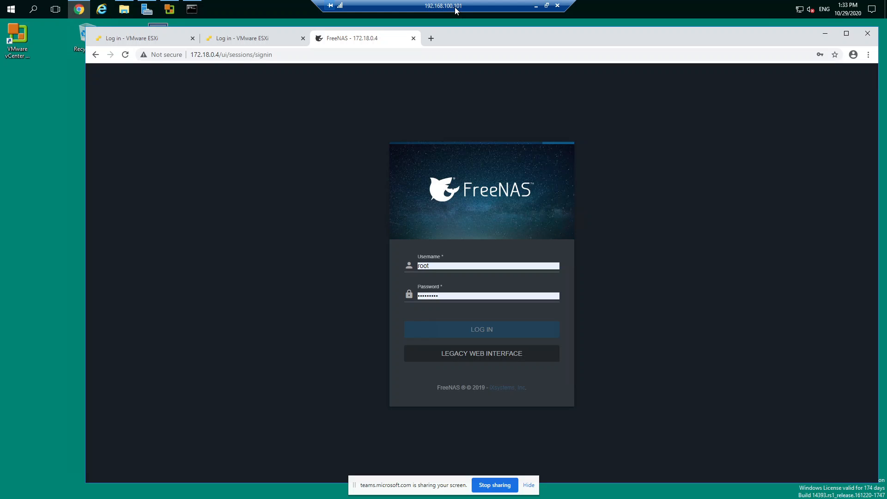
# Review the login pages of the ESXi hosts at 172.18.0.2 and 172.18.0.3 and the FreeNAS server at 172.18.0.4
pyautogui.click(161, 39)
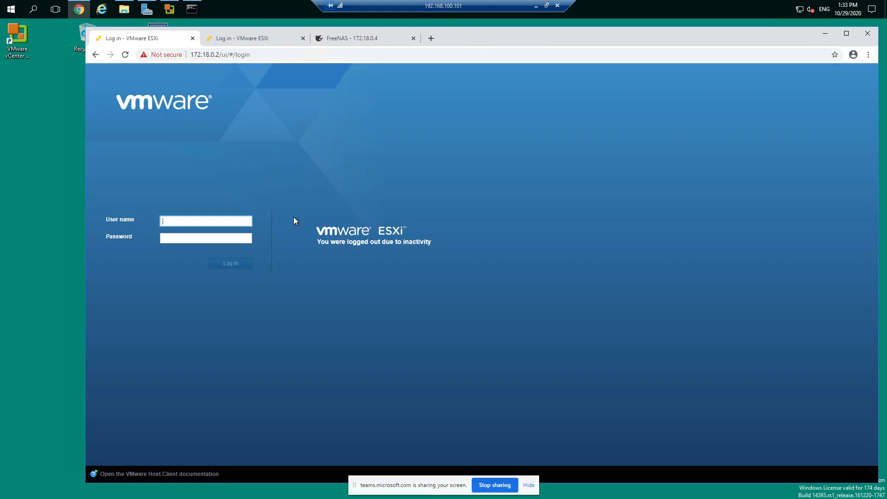
pyautogui.click(249, 56)
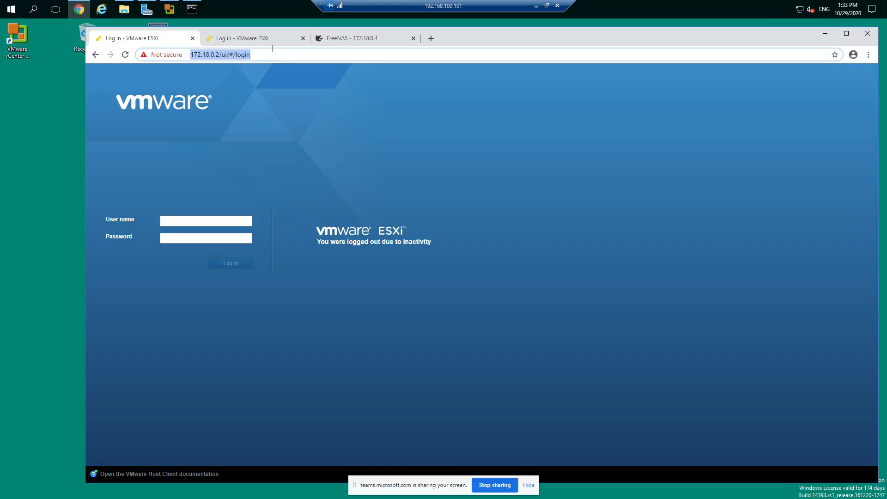
pyautogui.click(239, 40)
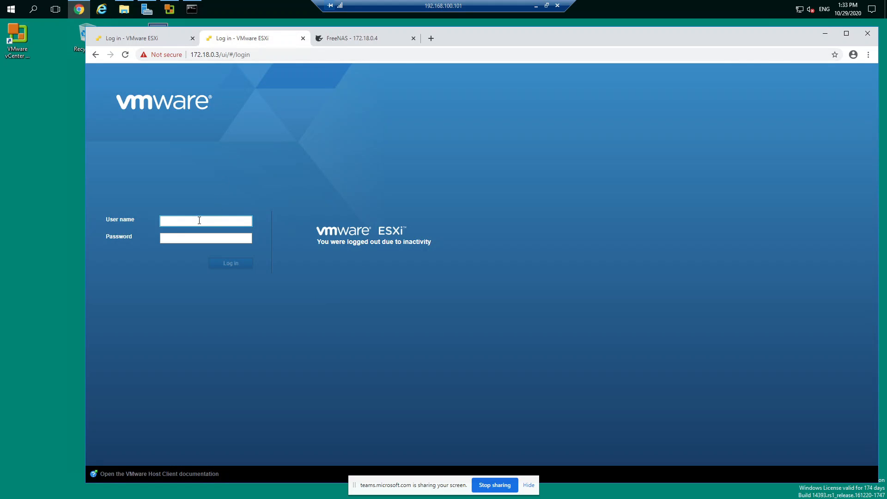
pyautogui.click(367, 39)
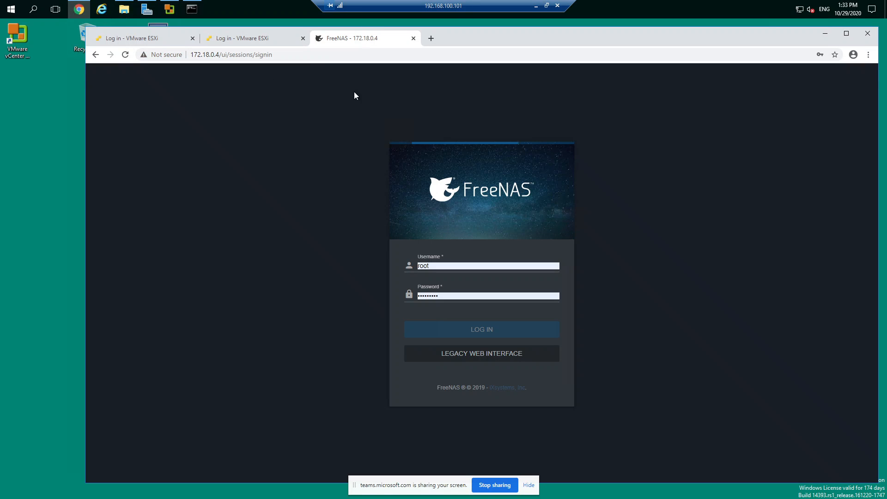
pyautogui.click(148, 43)
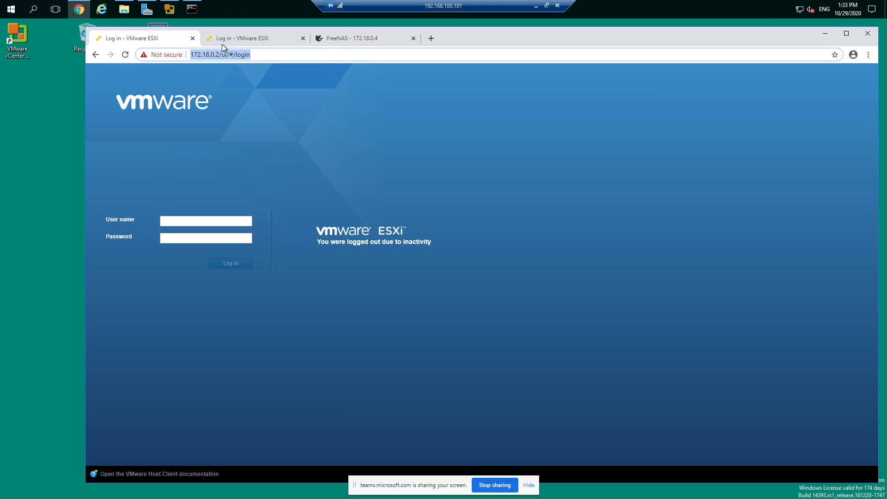
pyautogui.click(227, 40)
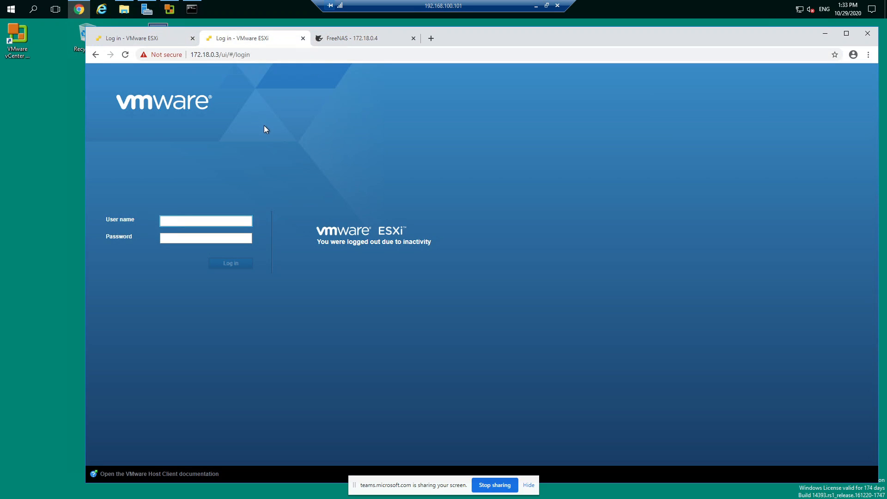
pyautogui.click(167, 44)
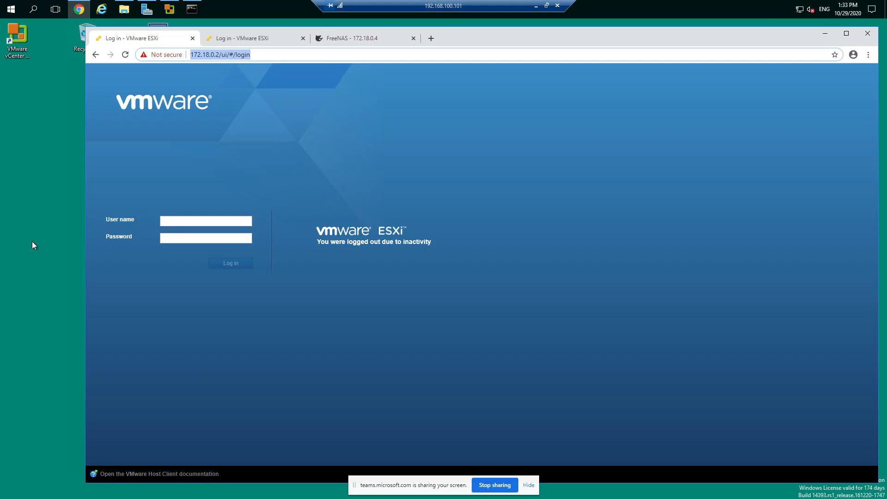
# Minimize the browser and bring up the Command Prompt to examine the output of the whoami command
pyautogui.click(51, 109)
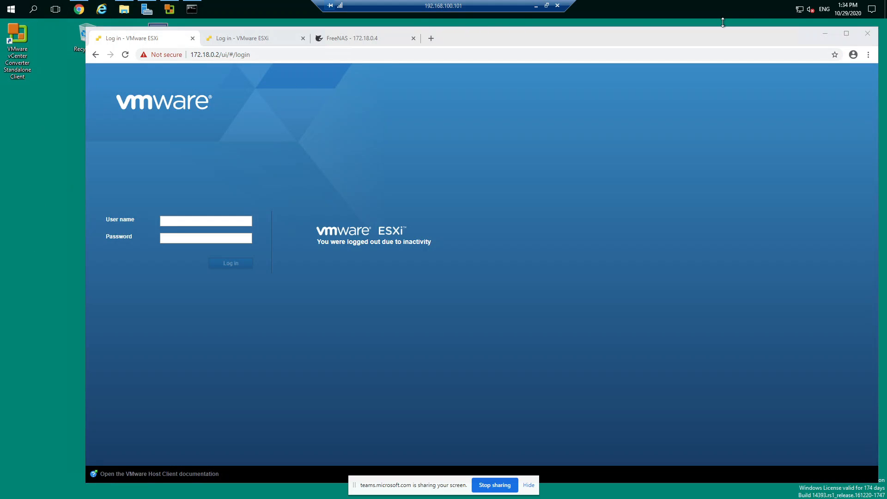
pyautogui.click(824, 33)
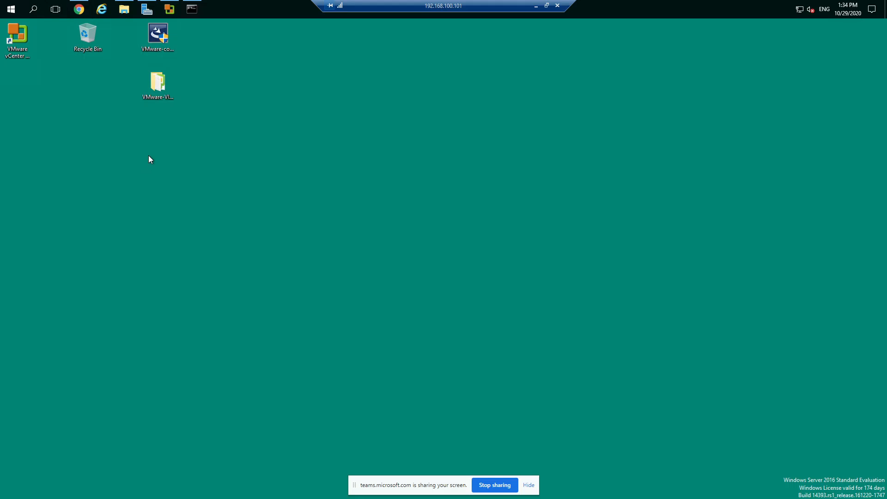
pyautogui.click(192, 8)
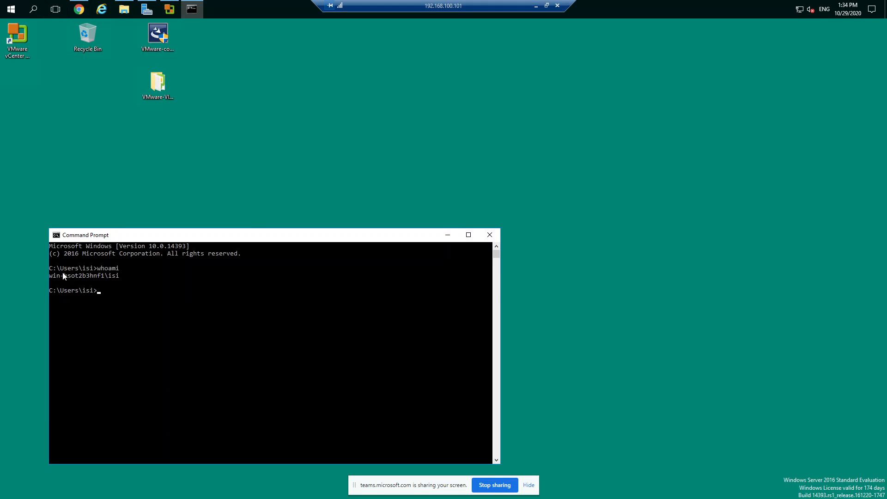
pyautogui.moveTo(51, 275); pyautogui.dragTo(125, 279)
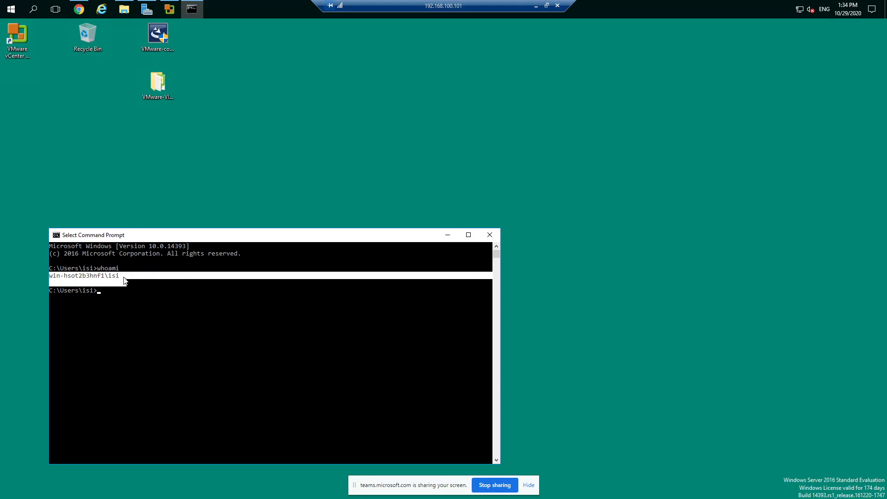
pyautogui.click(125, 277)
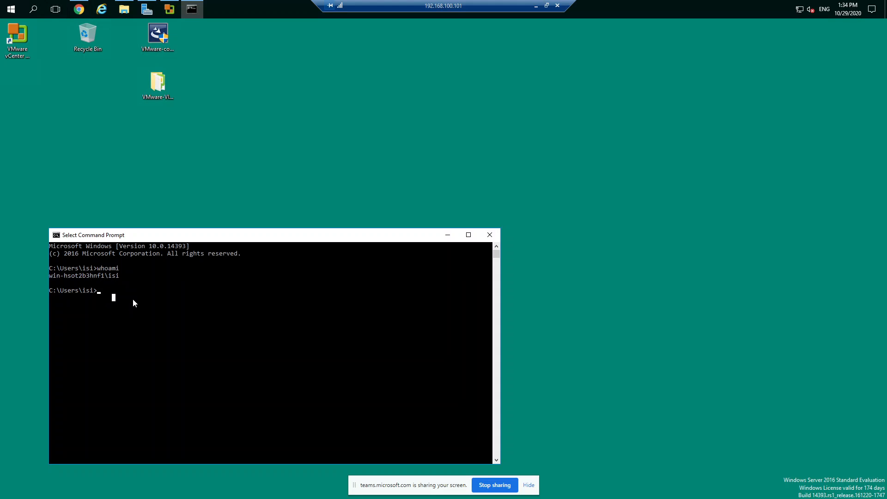
# Run ipconfig, examine the IPv4 address, subnet mask and gateway of the Ethernet adapter, and minimize the Command Prompt
pyautogui.write('ipconfig')
pyautogui.press('Return')
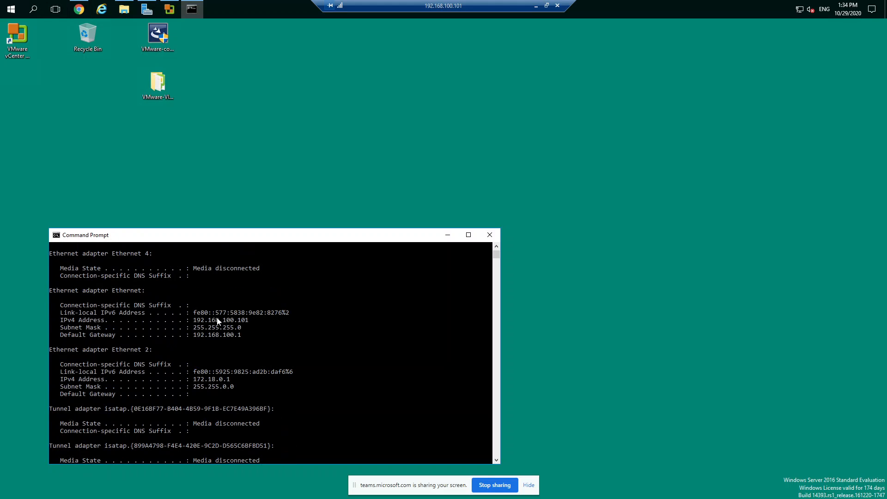
pyautogui.moveTo(191, 320); pyautogui.dragTo(243, 334)
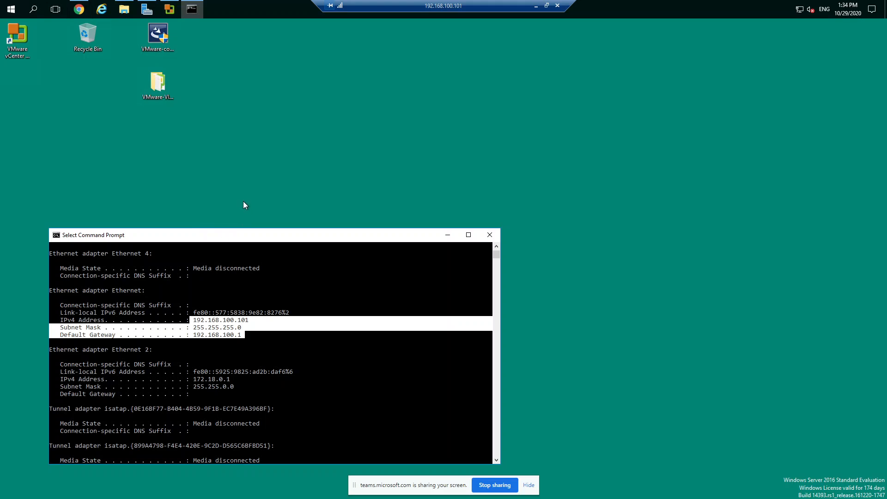
pyautogui.moveTo(302, 240); pyautogui.dragTo(304, 215)
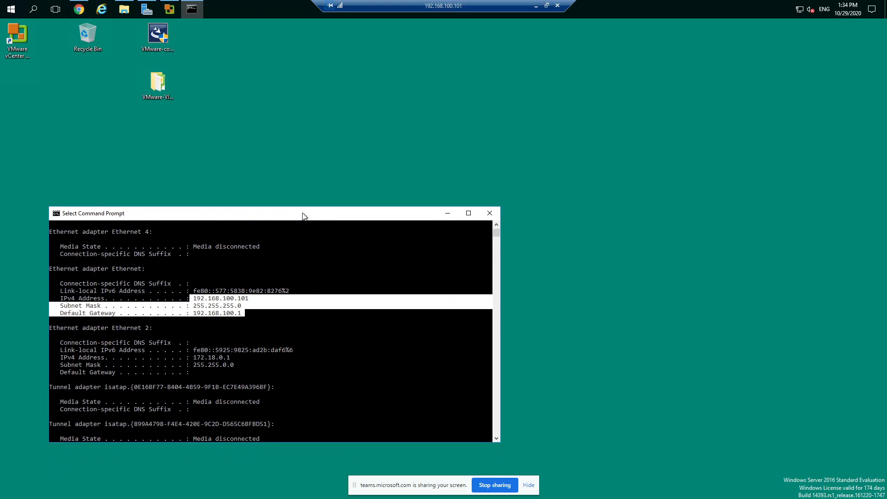
pyautogui.click(447, 215)
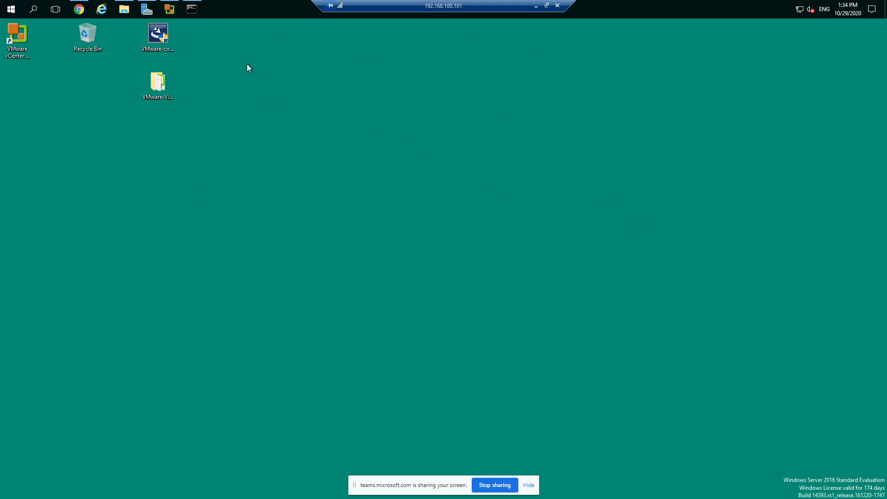
# Switch from the remote session to the local OneDrive T12 folder and look up VMware-VIM-all-6.7.0-14367737.iso among its files
pyautogui.click(536, 6)
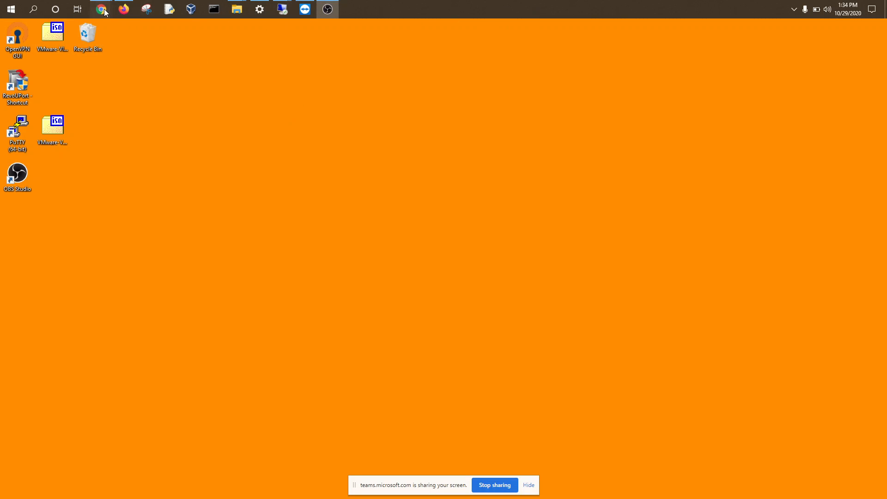
pyautogui.moveTo(101, 9)
pyautogui.click(45, 65)
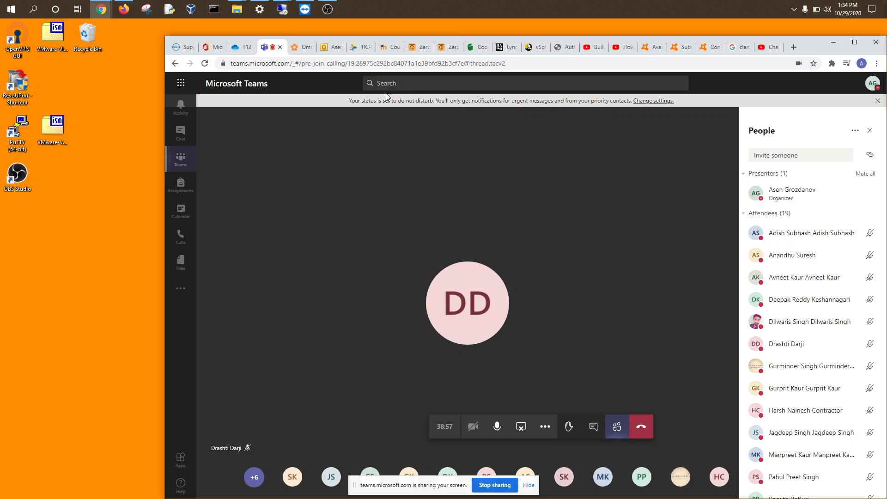
pyautogui.click(241, 48)
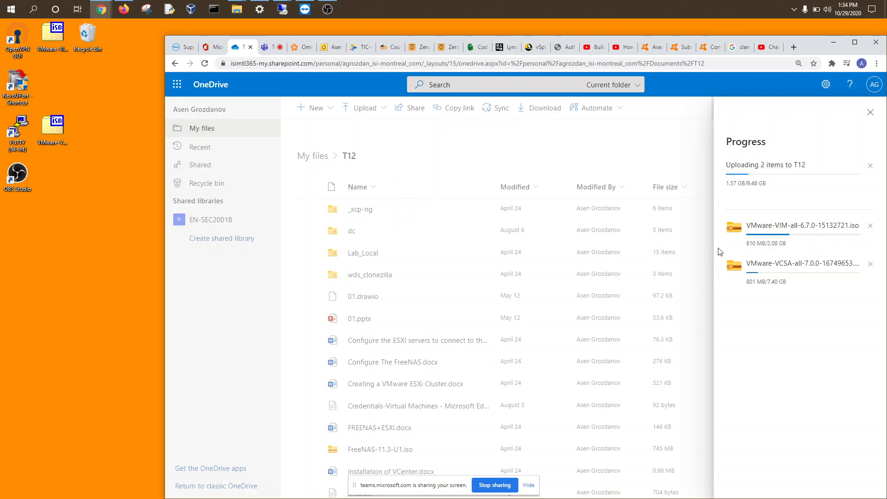
pyautogui.click(868, 116)
pyautogui.scroll(-6, 529, 248)
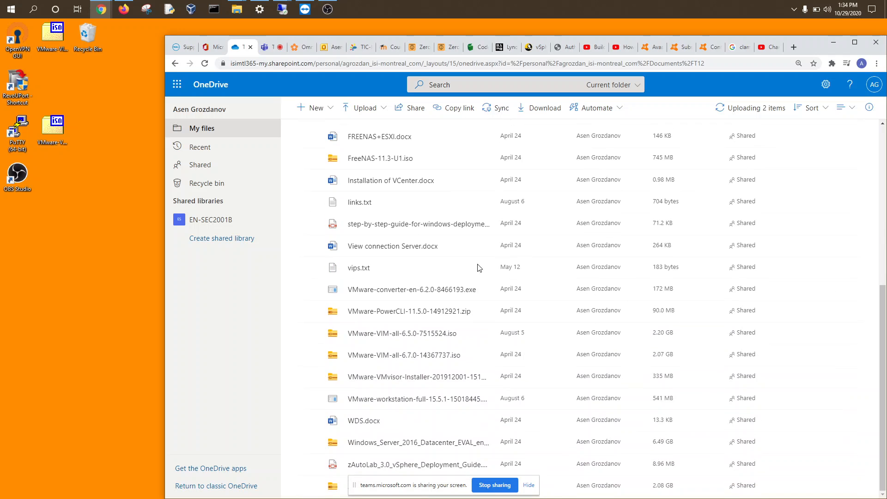
pyautogui.click(373, 359)
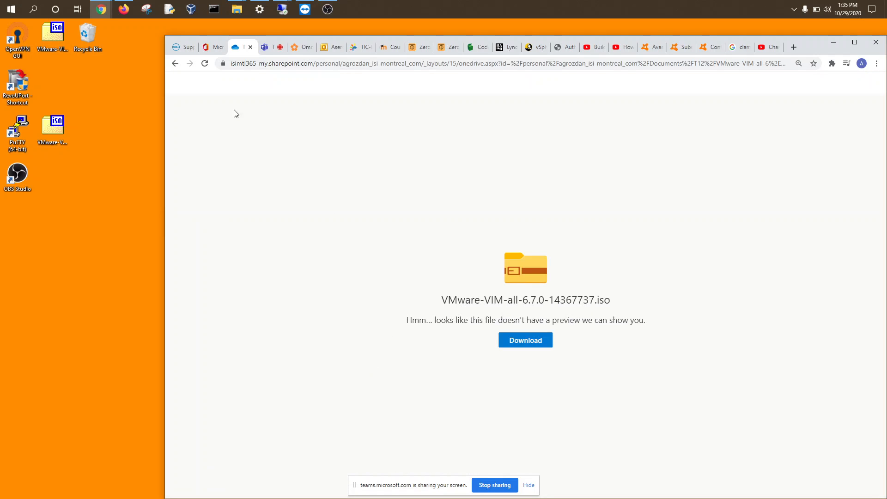
pyautogui.click(175, 63)
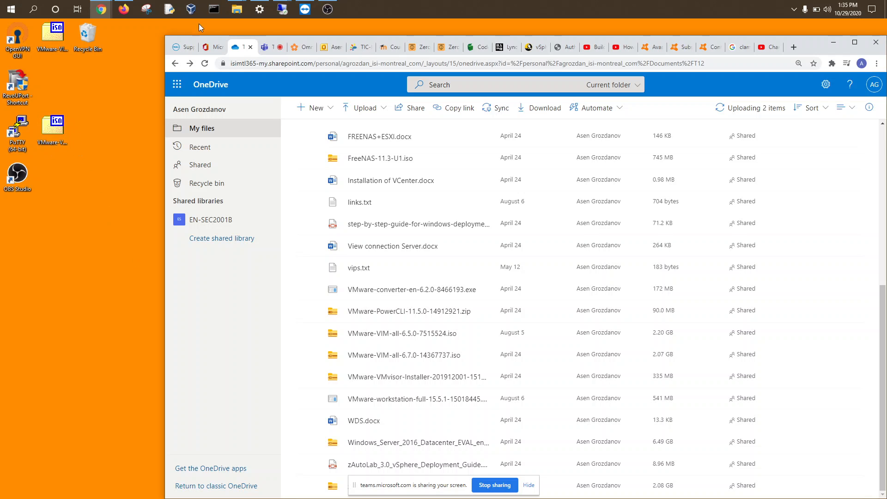
# Return to the Remote Desktop session and inspect the extracted VMware-VIM folder, the VMware converter installer and the Converter Standalone Client shortcut
pyautogui.moveTo(282, 9)
pyautogui.click(311, 61)
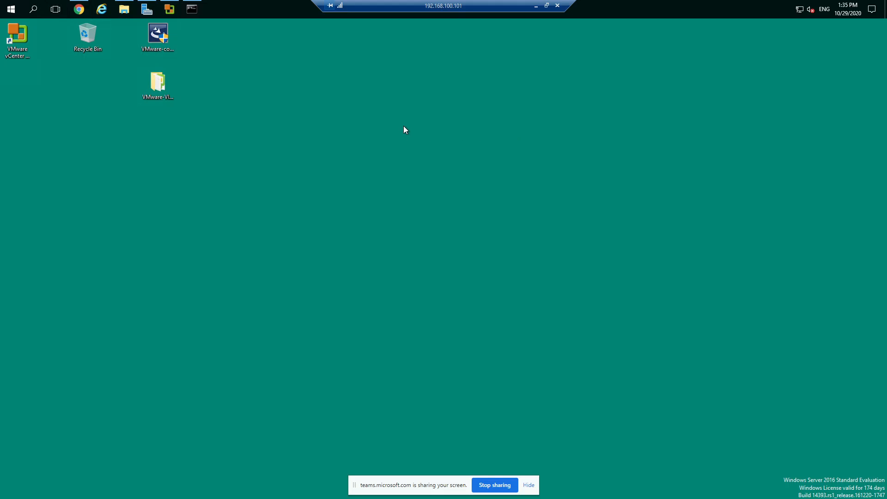
pyautogui.click(157, 39)
pyautogui.click(160, 84)
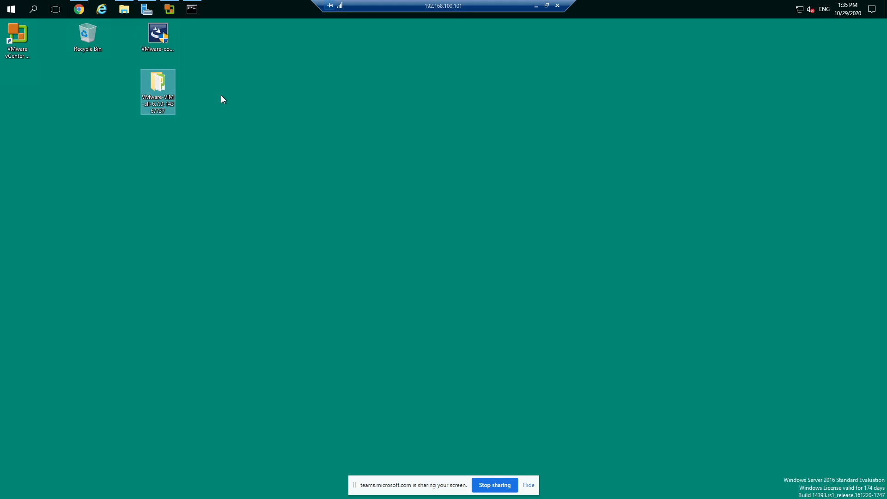
pyautogui.click(164, 38)
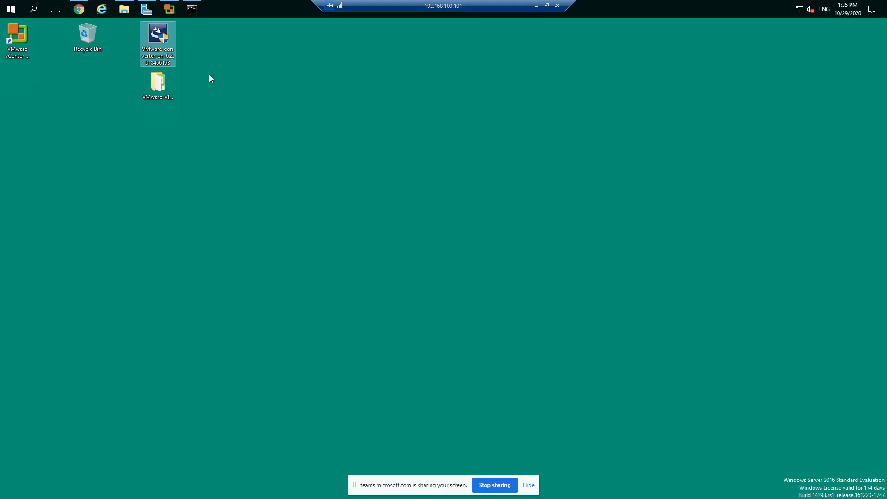
pyautogui.click(26, 39)
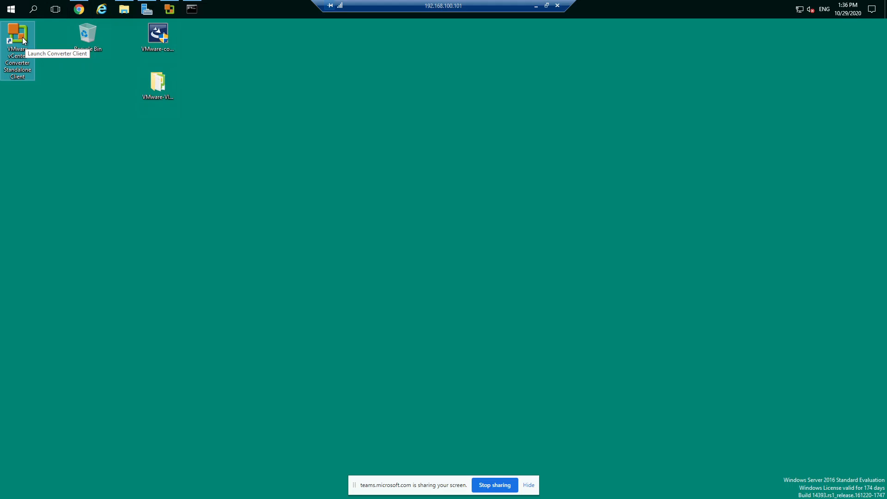
# Switch to the browser and try to log in to the ESXi host at 172.18.0.2 as root with the account password
pyautogui.click(78, 9)
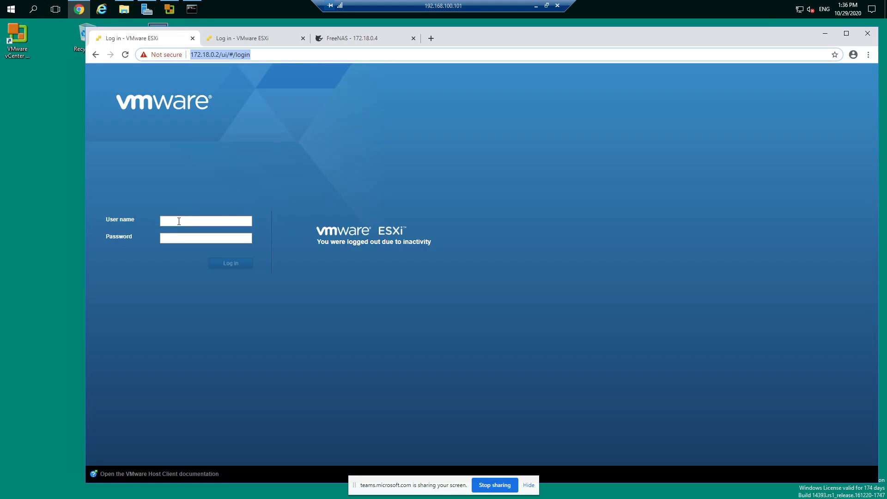
pyautogui.click(178, 221)
pyautogui.write('root')
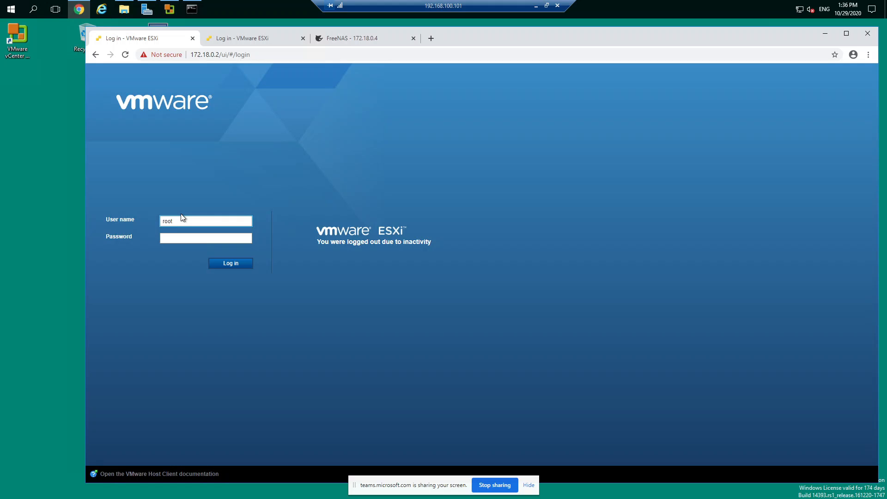
pyautogui.click(175, 239)
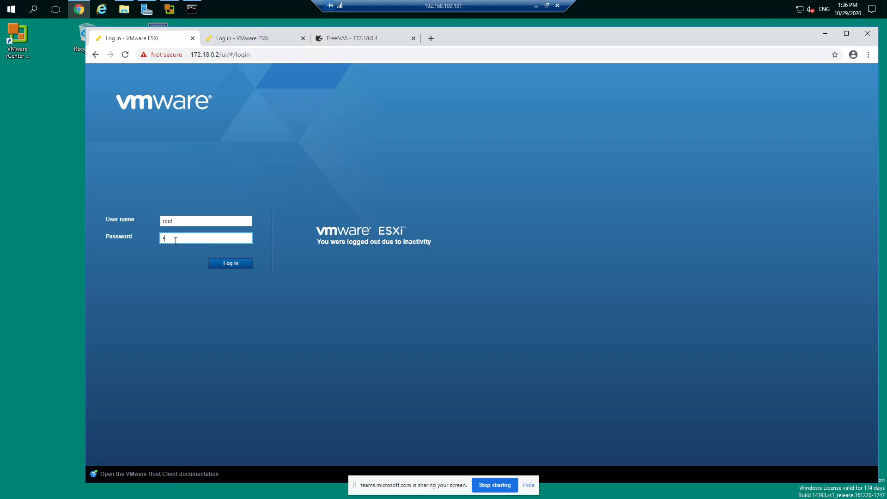
pyautogui.write('********')
pyautogui.press('Return')
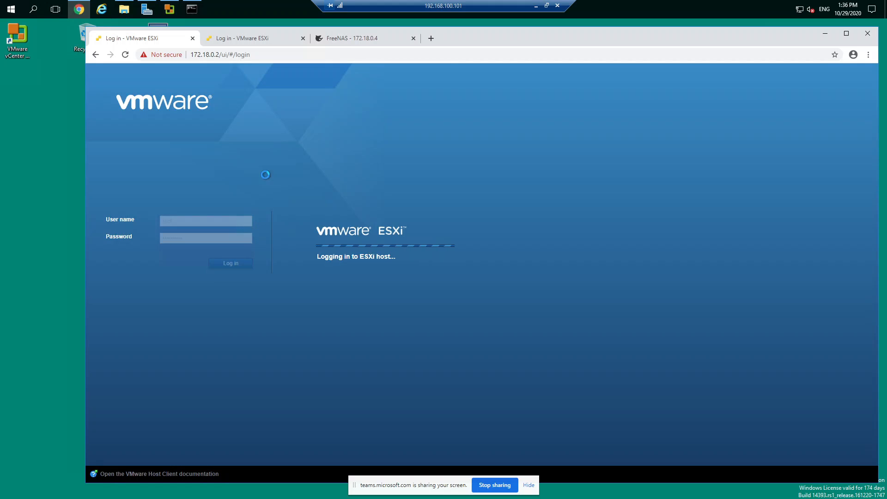
# Log in to the ESXi host at 172.18.0.3 as root with the account password
pyautogui.click(243, 37)
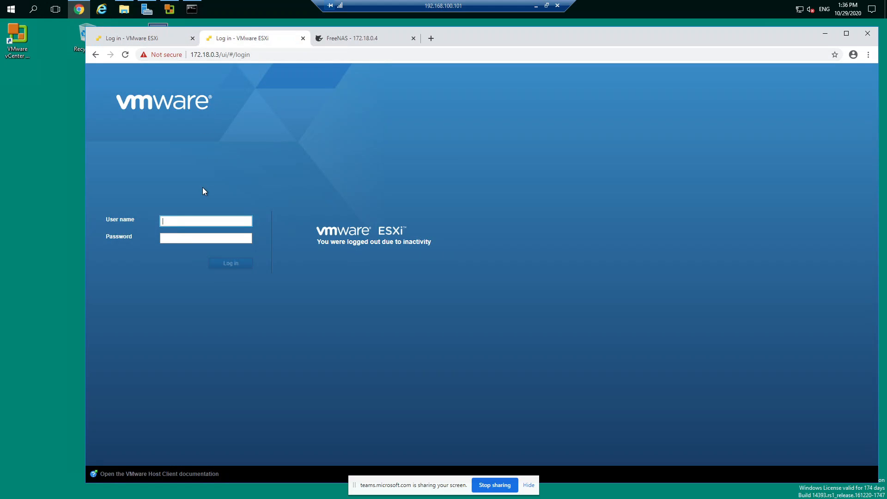
pyautogui.click(190, 220)
pyautogui.click(176, 236)
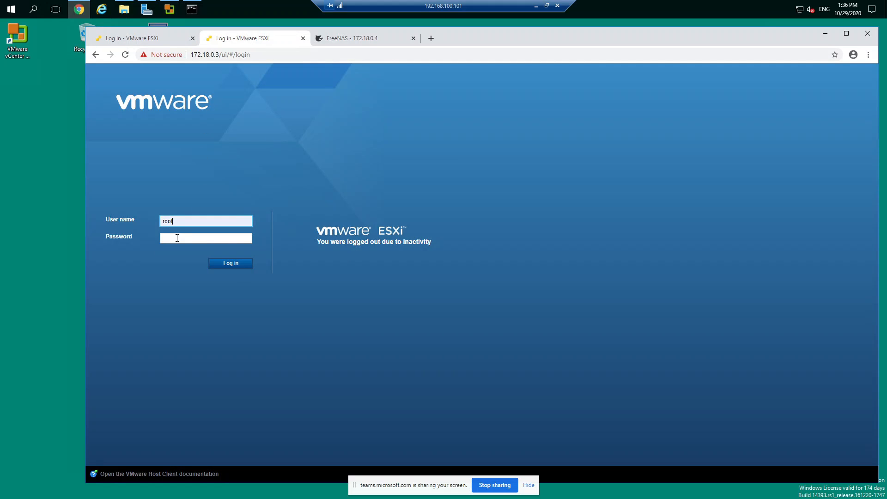
pyautogui.click(176, 238)
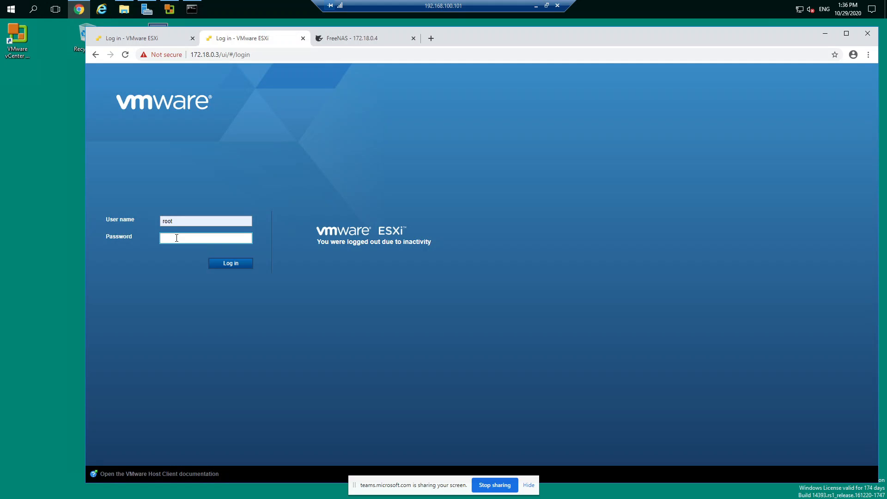
pyautogui.write('••••')
pyautogui.click(230, 264)
# Check the FreeNAS sign-in page and go back to the login page of the ESXi host at 172.18.0.2
pyautogui.click(344, 39)
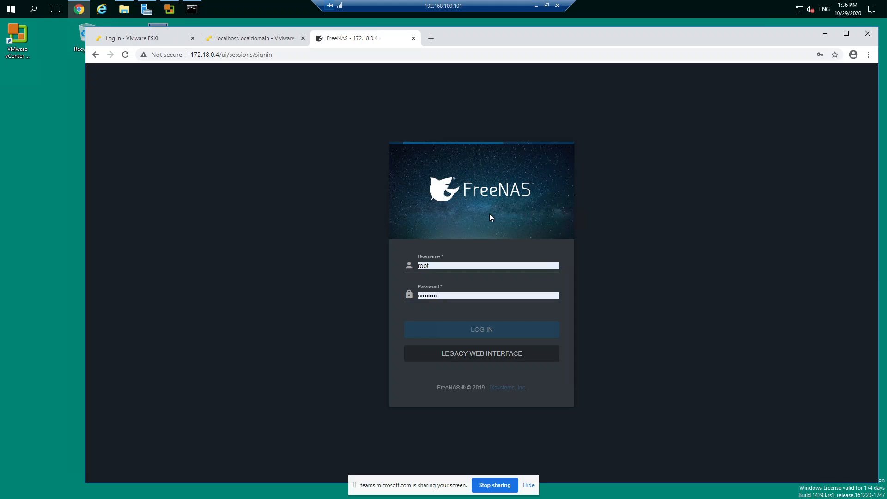
pyautogui.click(140, 38)
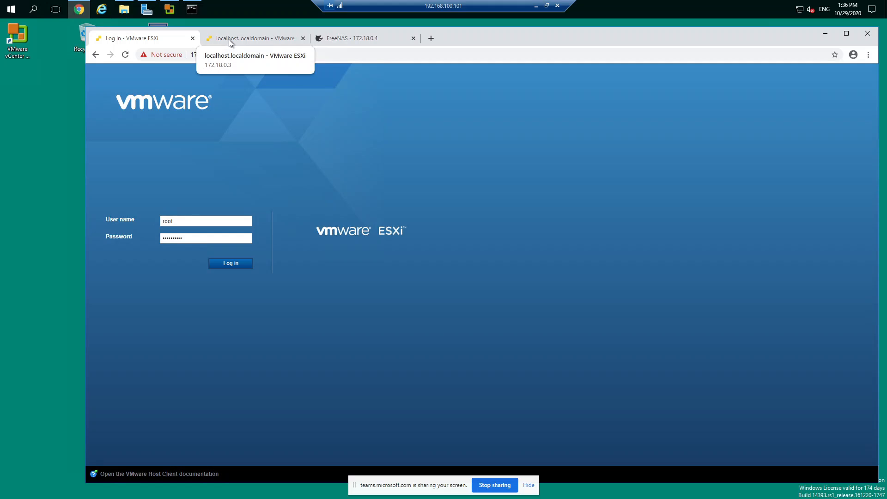
# Look over the virtual machines page of the ESXi host at 172.18.0.3 and the login page at 172.18.0.2
pyautogui.click(242, 40)
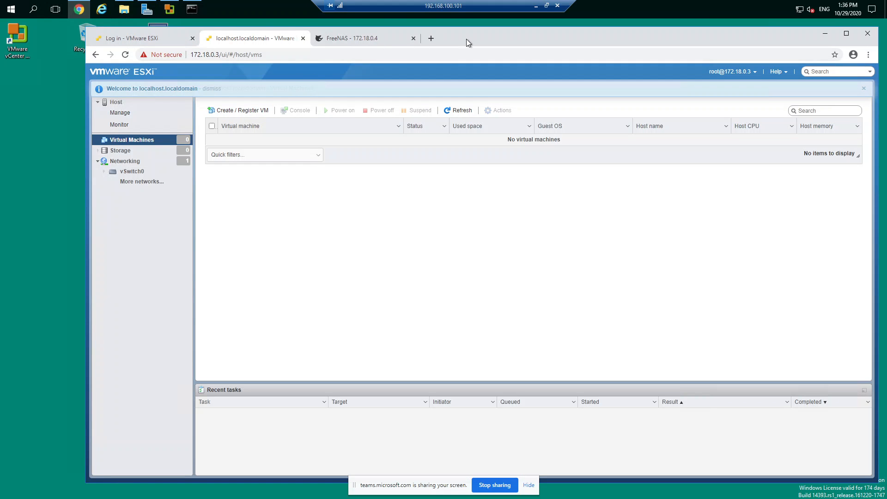
pyautogui.moveTo(466, 38)
pyautogui.mouseDown()
pyautogui.moveTo(480, 38)
pyautogui.moveTo(472, 54)
pyautogui.mouseUp()
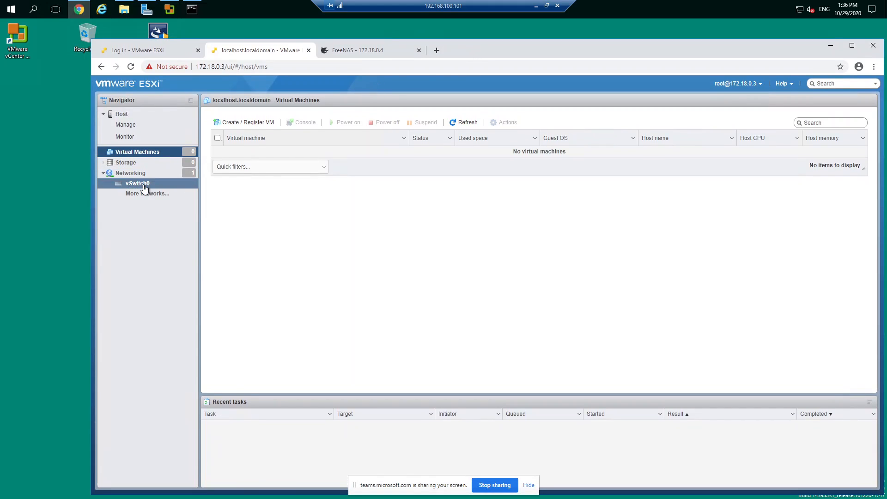
pyautogui.click(157, 50)
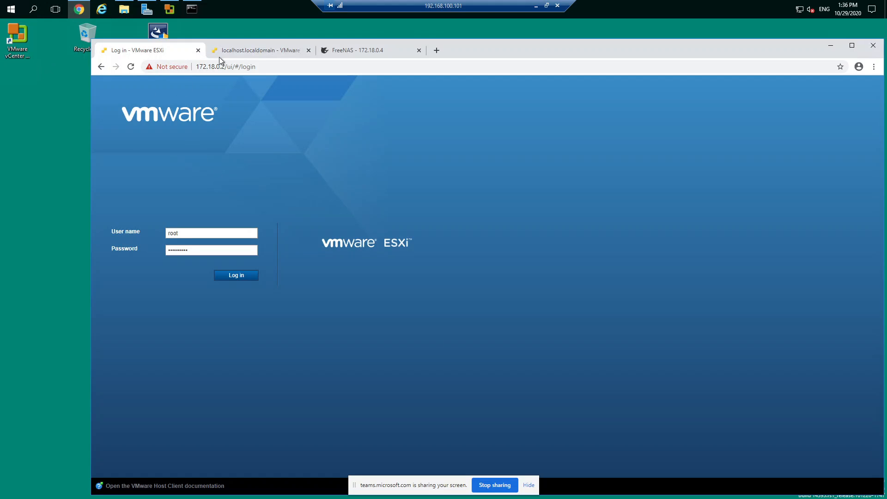
pyautogui.click(270, 51)
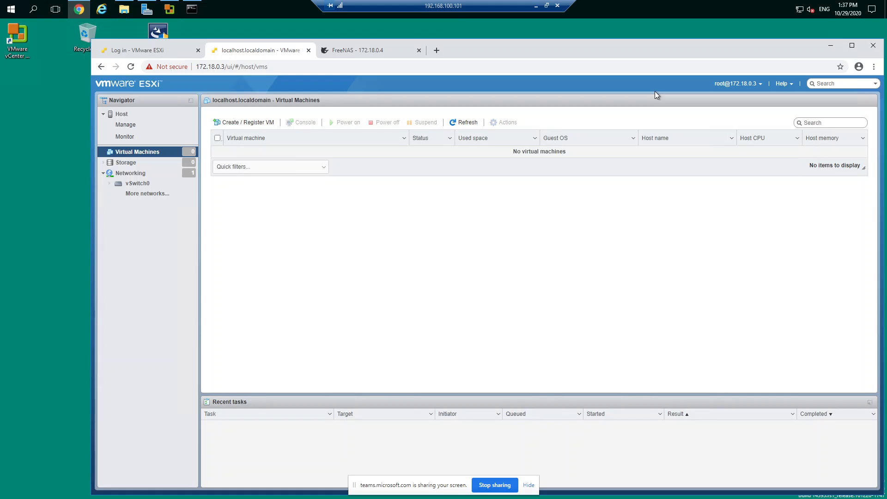
# Leave the remote session to check the upload progress of the two ISO files in the OneDrive T12 folder, and close that view
pyautogui.click(535, 6)
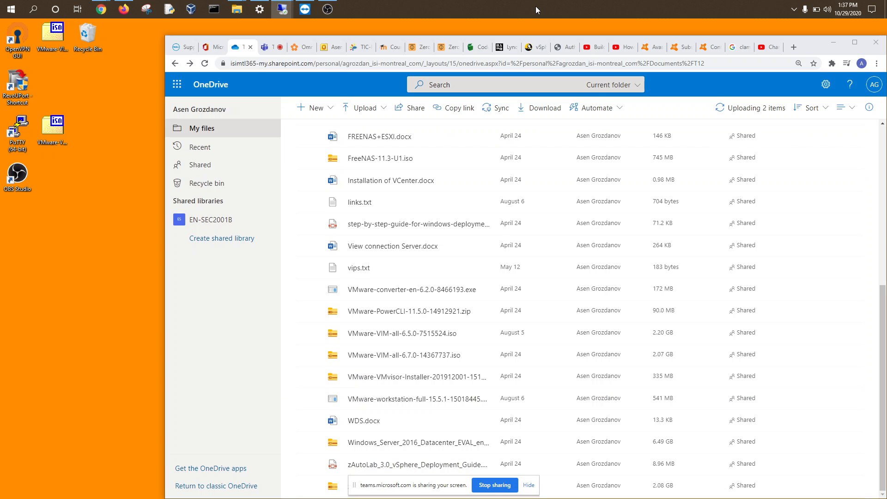
pyautogui.click(754, 110)
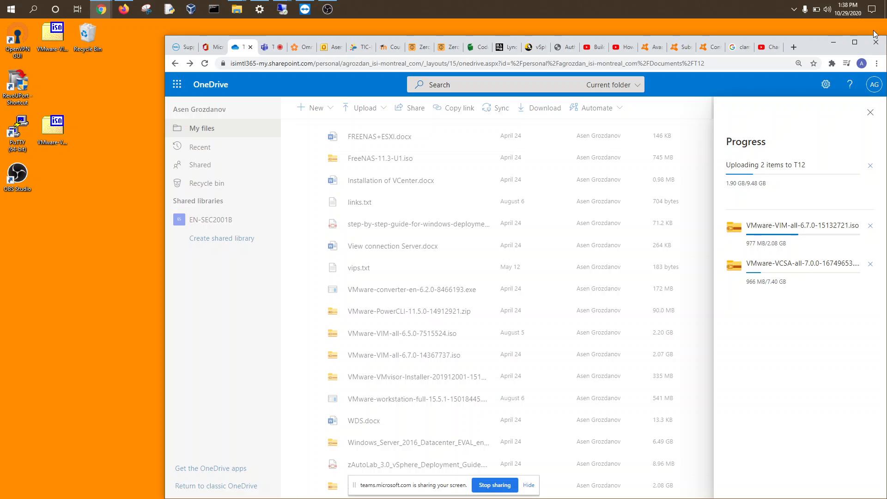
pyautogui.click(832, 45)
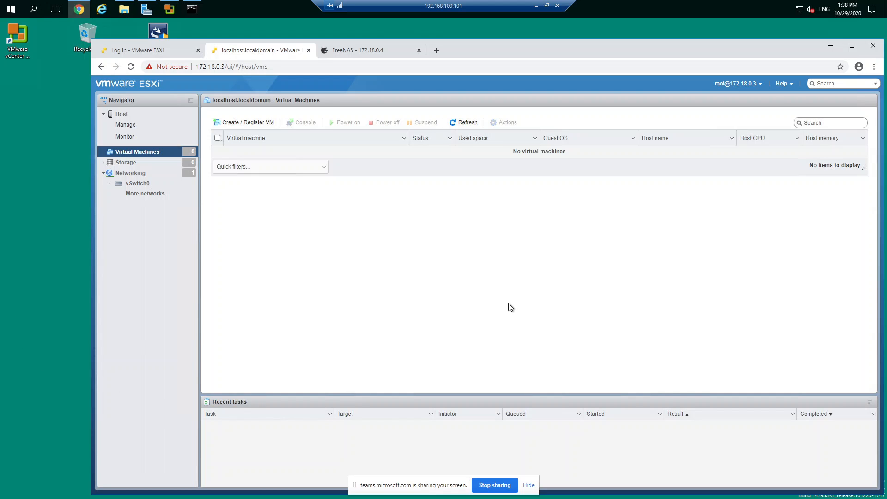
# Return to the remote desktop and open VMware vCenter Converter Standalone, placing its window clear of the desktop icons
pyautogui.click(830, 45)
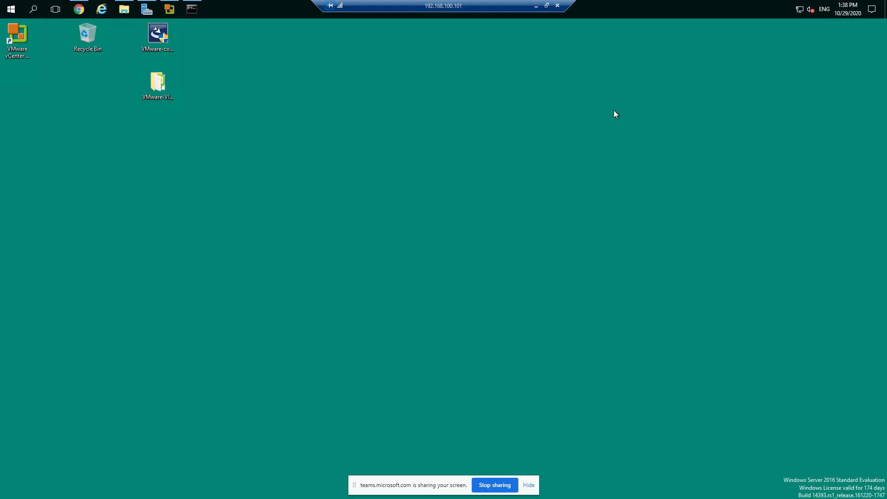
pyautogui.doubleClick(18, 40)
pyautogui.moveTo(439, 163); pyautogui.dragTo(555, 39)
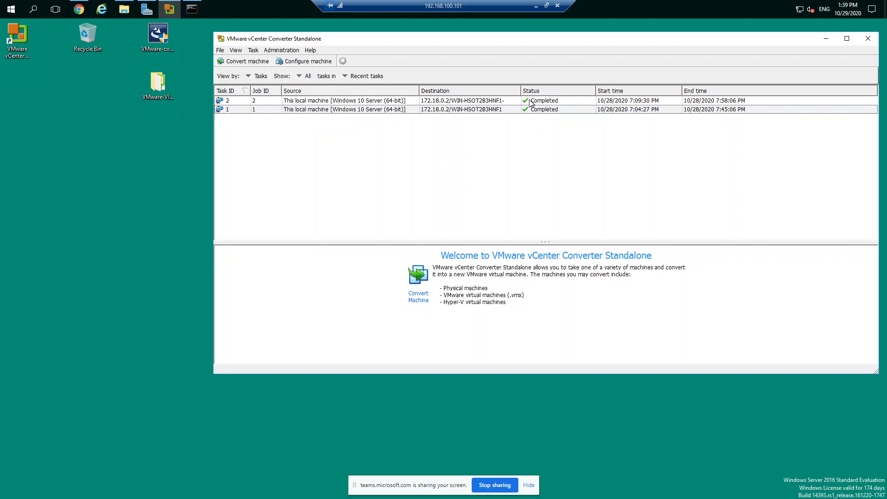
pyautogui.click(248, 61)
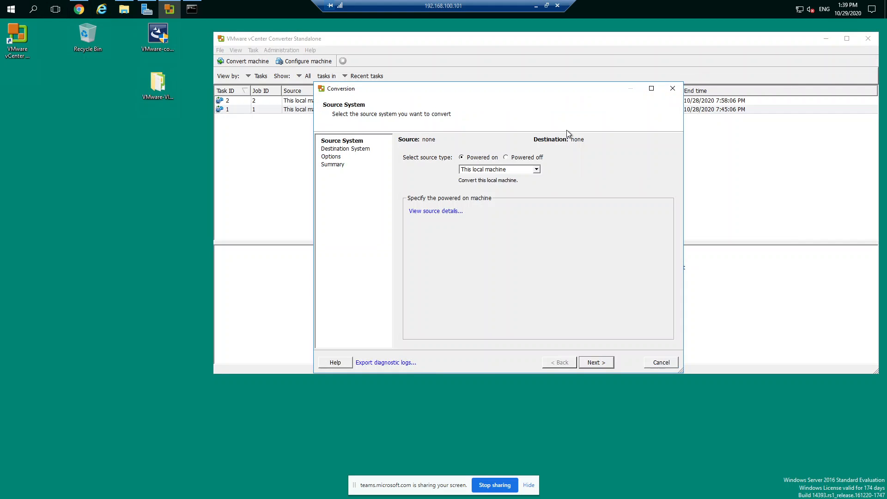
pyautogui.click(673, 88)
pyautogui.click(513, 242)
pyautogui.click(672, 88)
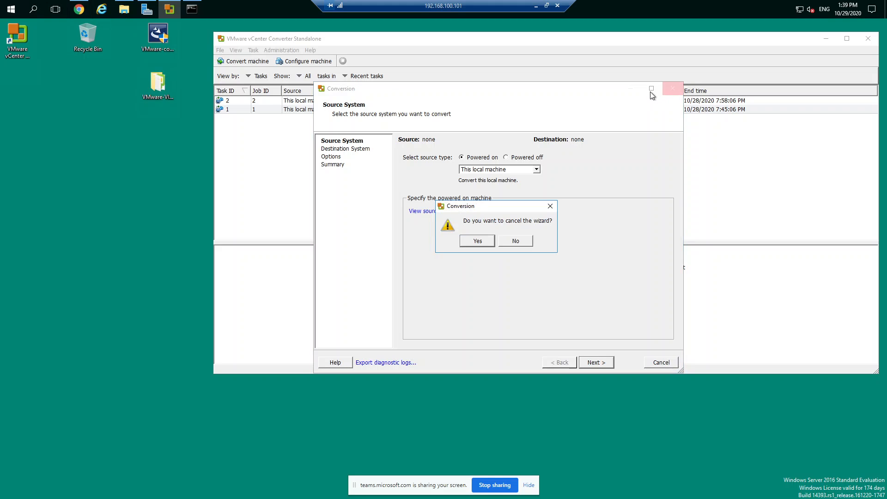
pyautogui.click(480, 239)
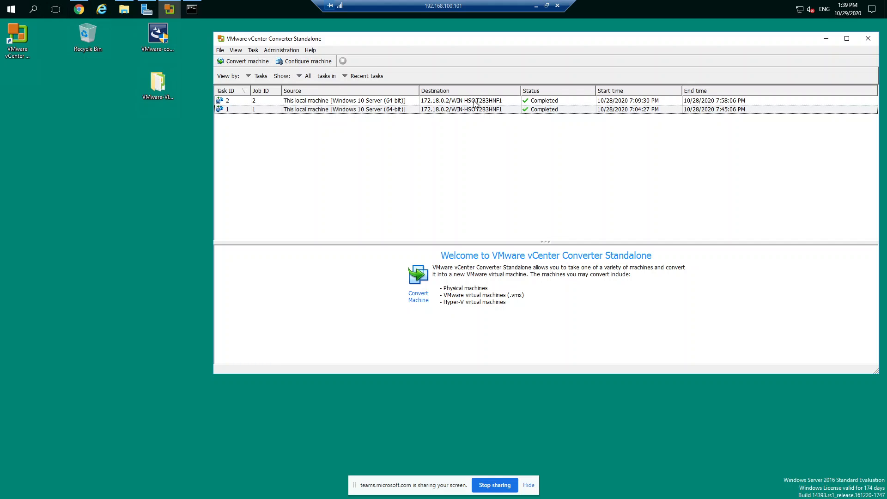
# Examine the progress details and log of conversion task 2 in an enlarged details area
pyautogui.click(350, 101)
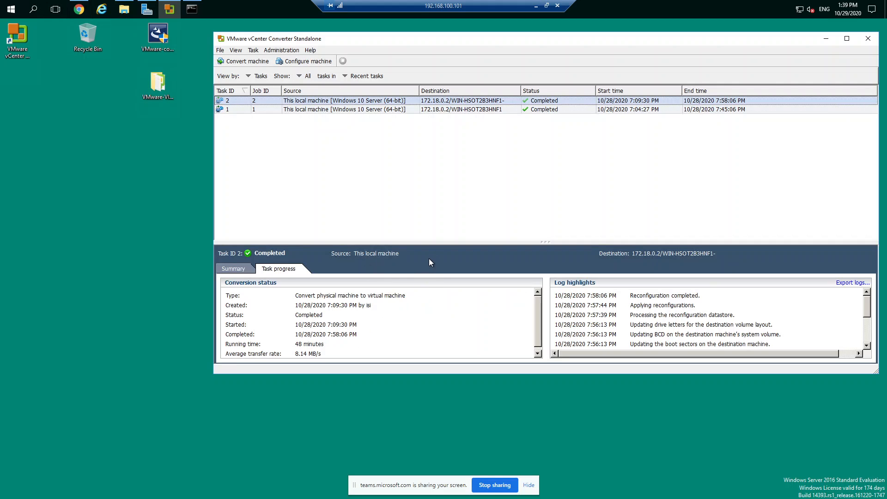
pyautogui.moveTo(435, 244); pyautogui.dragTo(444, 156)
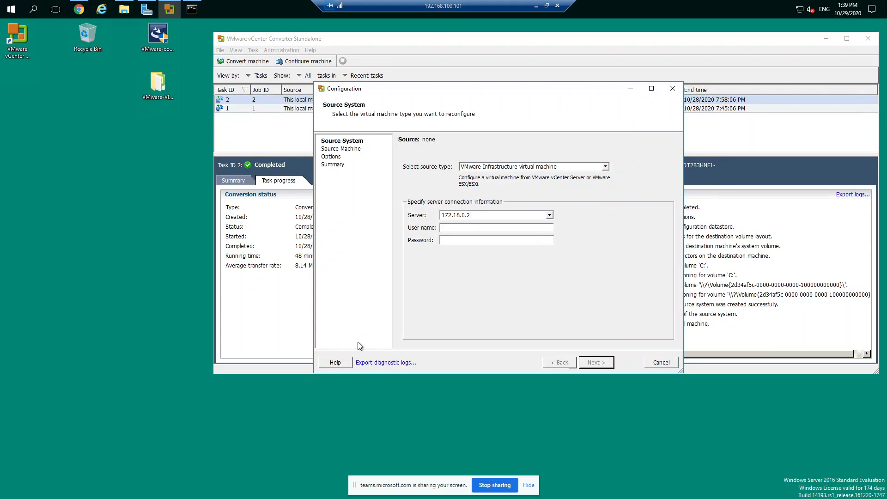
# Connect the machine configuration wizard to the VMware Infrastructure server 172.18.0.2 as root with the account password
pyautogui.click(548, 215)
pyautogui.click(548, 215)
pyautogui.click(456, 228)
pyautogui.write('ro')
pyautogui.click(464, 240)
pyautogui.write('*******')
pyautogui.press('BackSpace')
pyautogui.press('BackSpace')
pyautogui.write('**********')
pyautogui.click(591, 363)
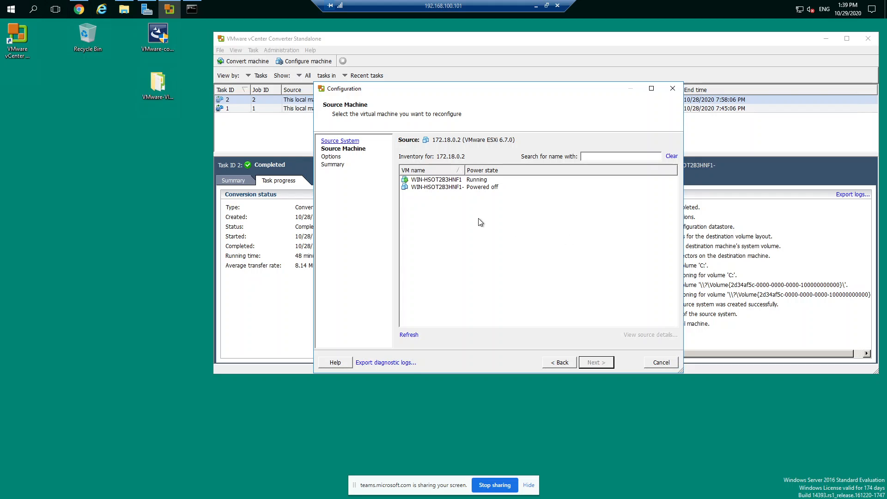
# Choose the powered-off virtual machine WIN-HSOT2B3HNF1- for reconfiguration and enable customizing its guest preferences
pyautogui.click(447, 187)
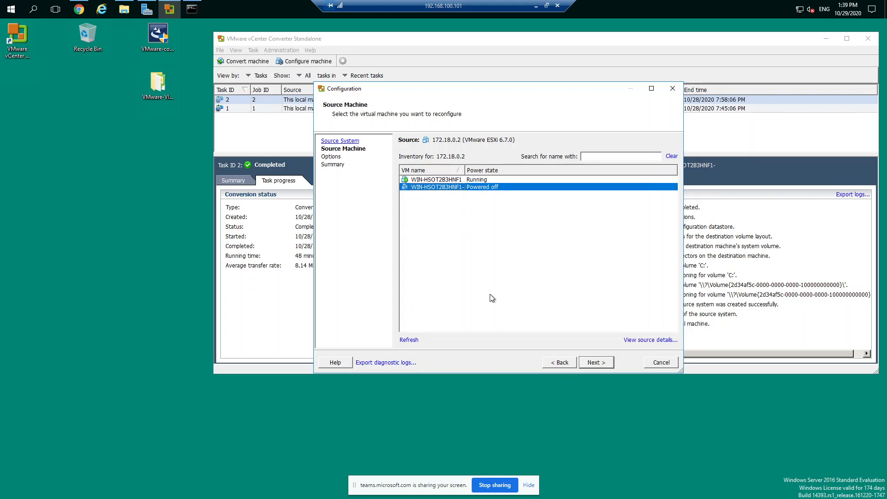
pyautogui.click(595, 363)
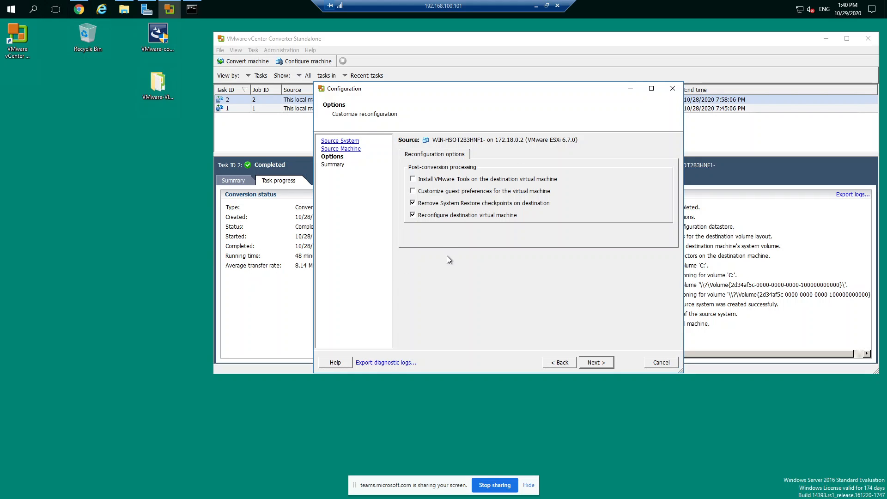
pyautogui.click(427, 183)
pyautogui.click(412, 190)
pyautogui.click(595, 361)
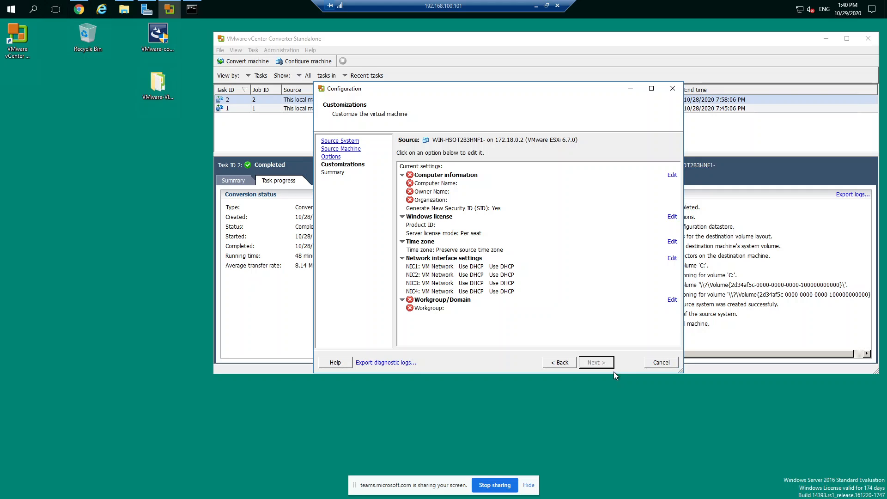
# Set the computer name to vcener in the virtual machine's computer information
pyautogui.click(672, 175)
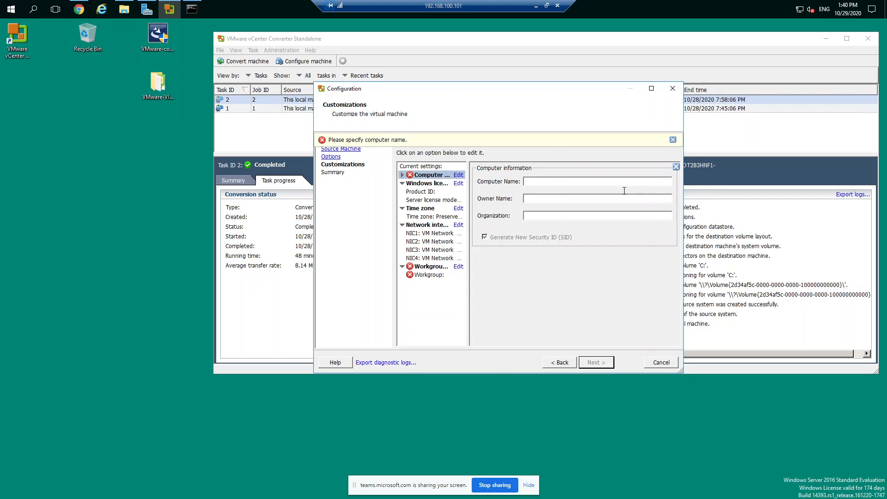
pyautogui.click(402, 175)
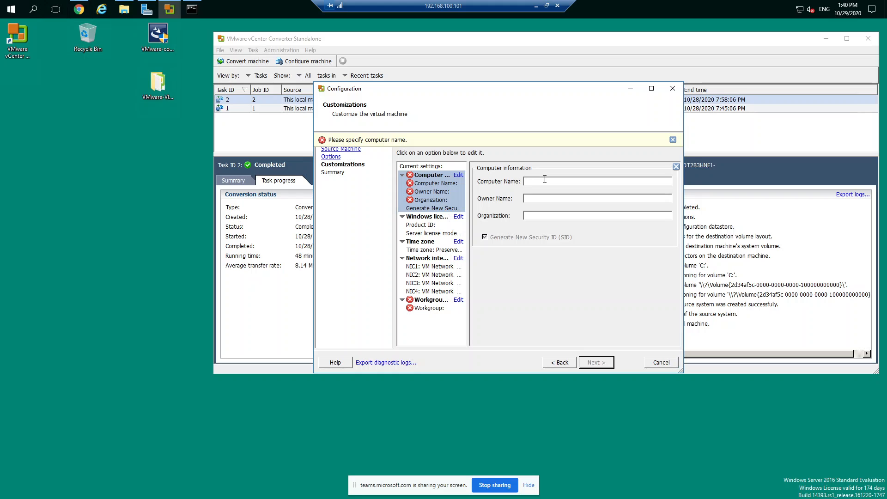
pyautogui.write('v')
pyautogui.write('cenet')
pyautogui.click(459, 176)
pyautogui.click(458, 176)
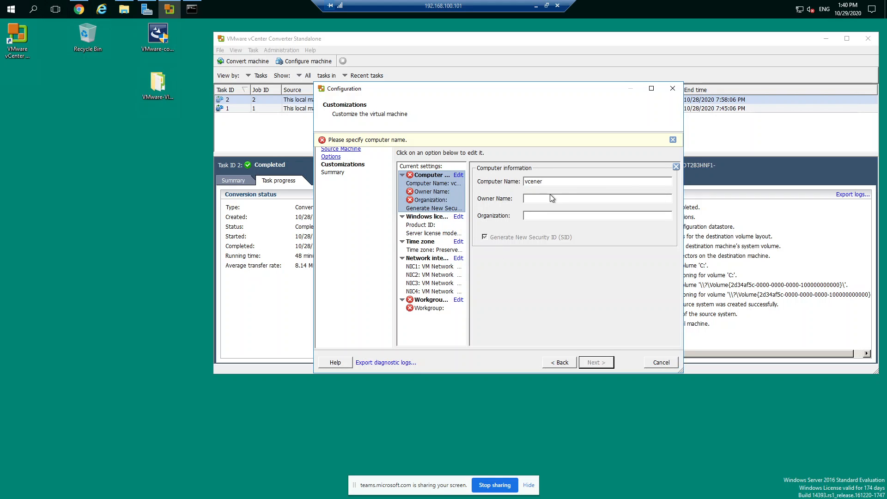
pyautogui.click(533, 200)
pyautogui.click(408, 177)
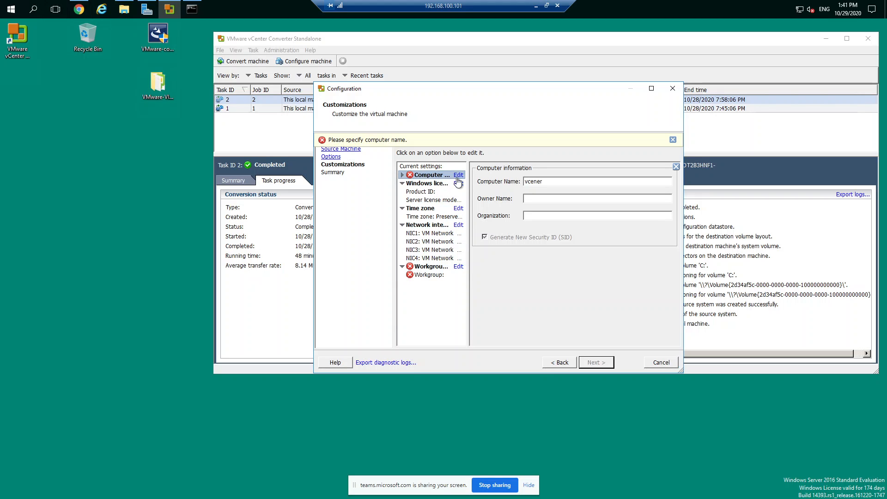
# Cancel the configuration wizard
pyautogui.click(657, 364)
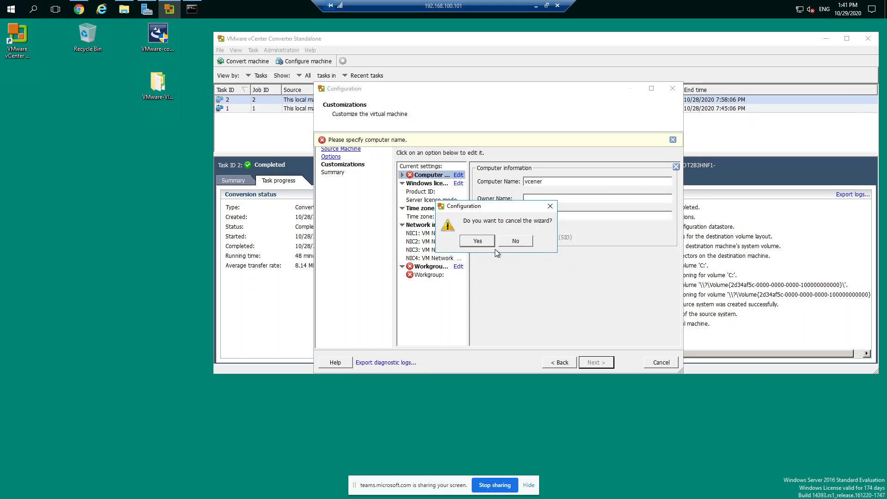
pyautogui.click(508, 241)
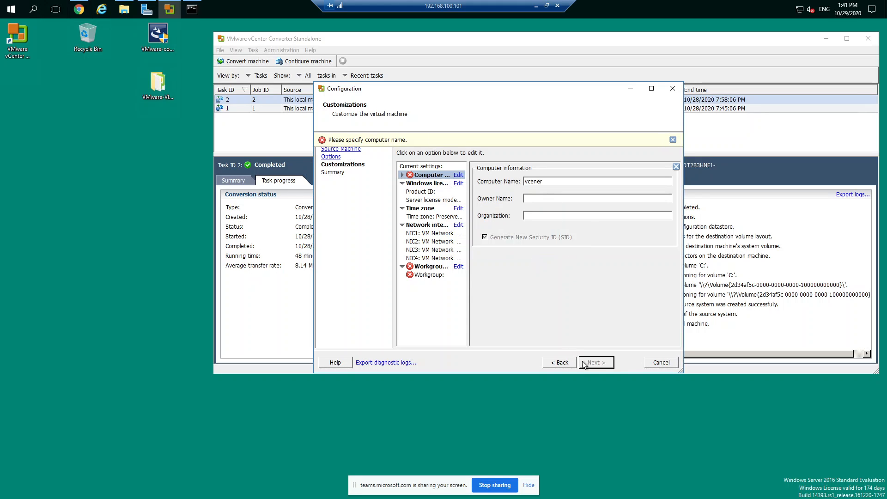
pyautogui.click(658, 362)
pyautogui.click(485, 242)
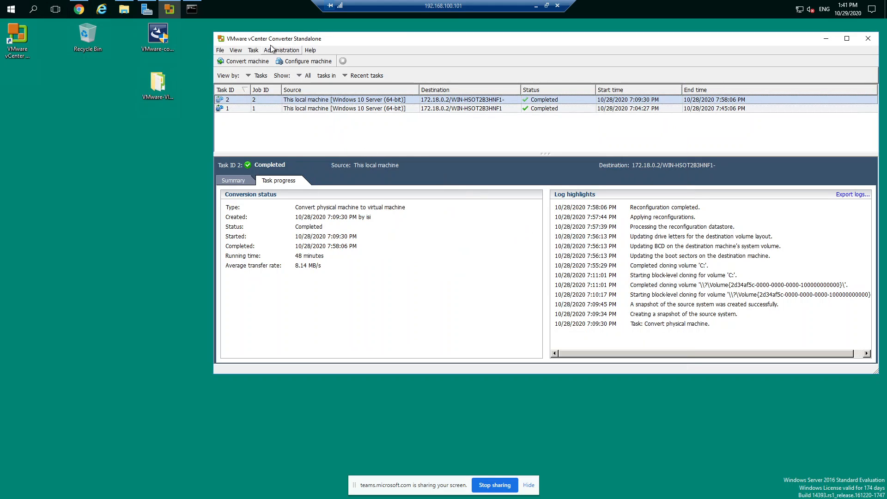
# Start a new machine conversion with the powered-on local machine as source, and show the available destination types
pyautogui.click(249, 61)
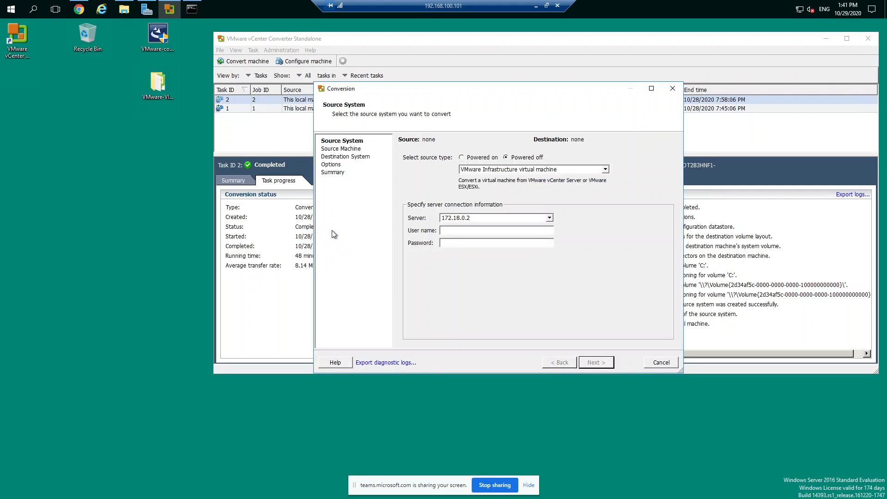
pyautogui.click(462, 158)
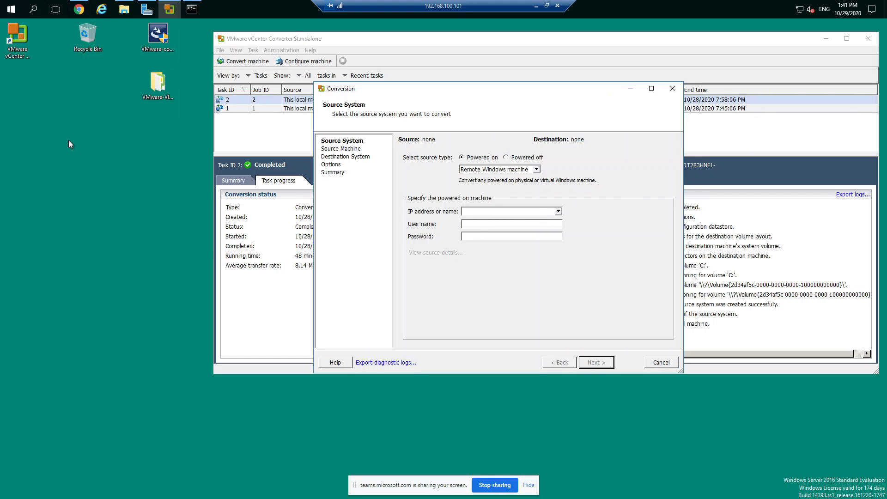
pyautogui.click(537, 170)
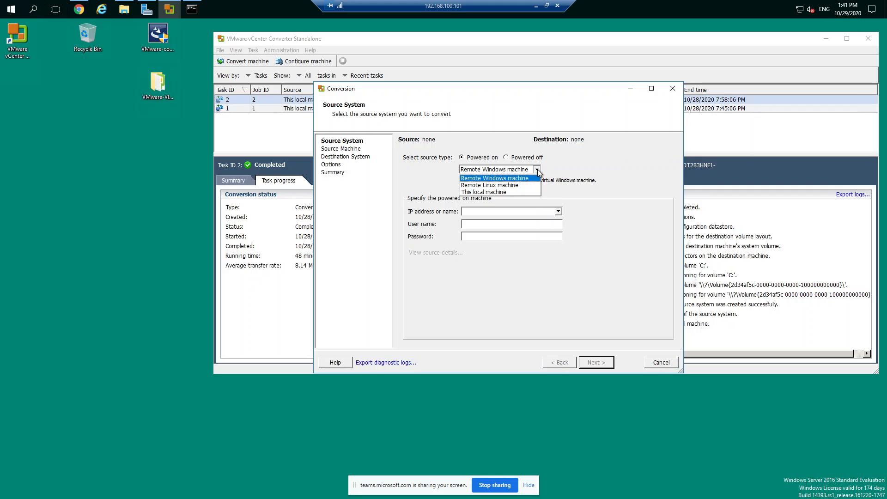
pyautogui.click(497, 192)
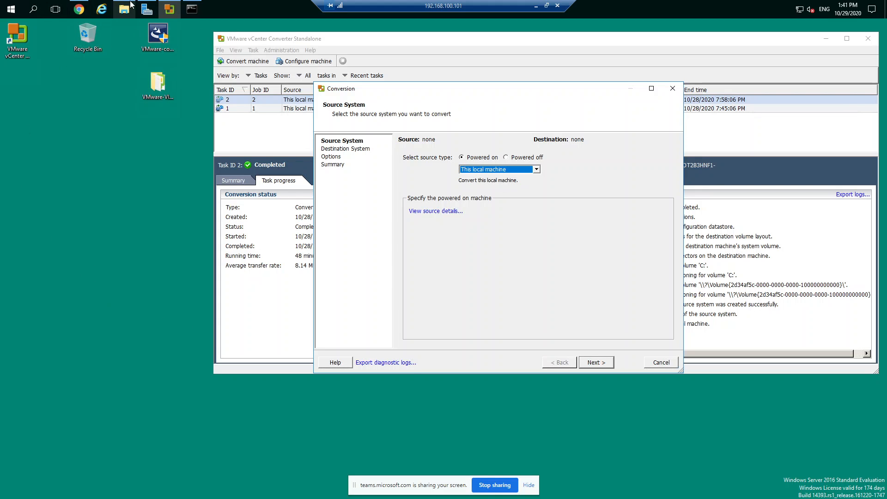
pyautogui.click(192, 11)
pyautogui.click(192, 10)
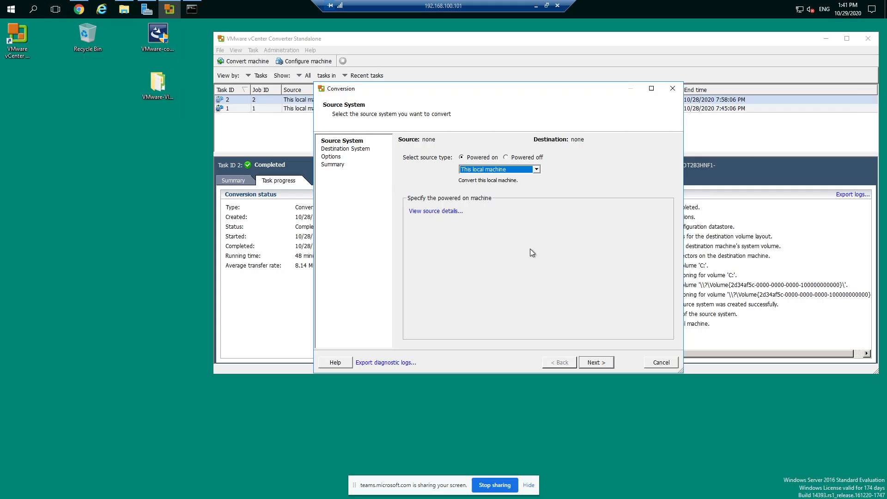
pyautogui.click(596, 363)
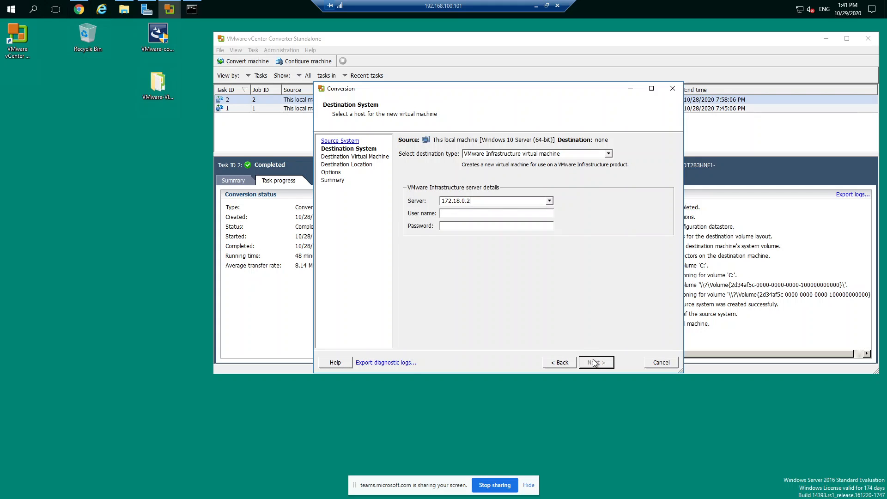
pyautogui.click(607, 153)
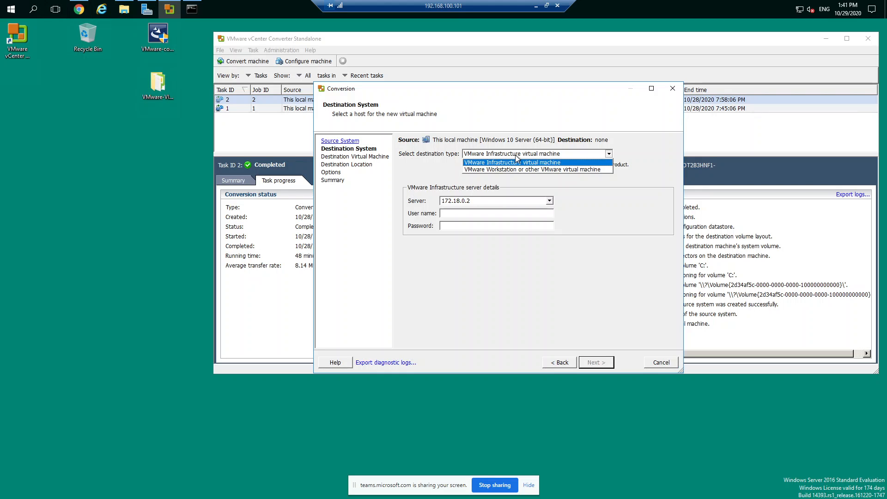
# Switch to the browser, check both ESXi host pages, and reload the host client at 172.18.0.2
pyautogui.click(78, 8)
pyautogui.click(161, 54)
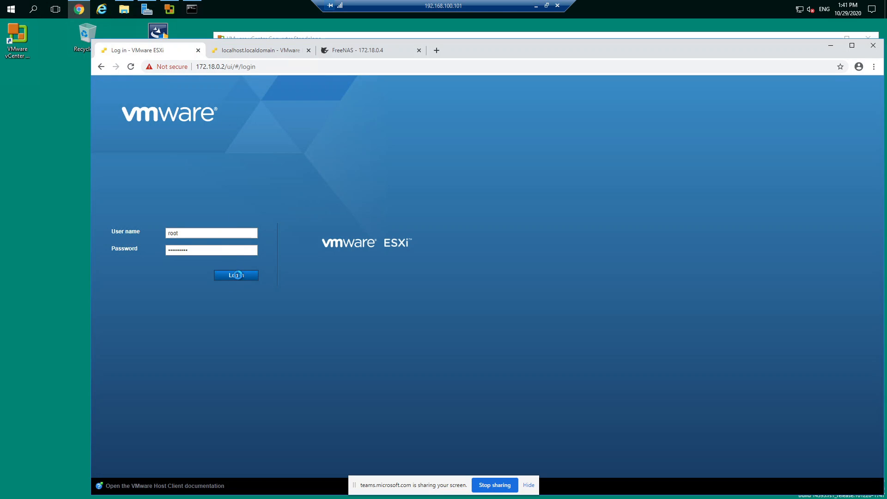
pyautogui.click(263, 49)
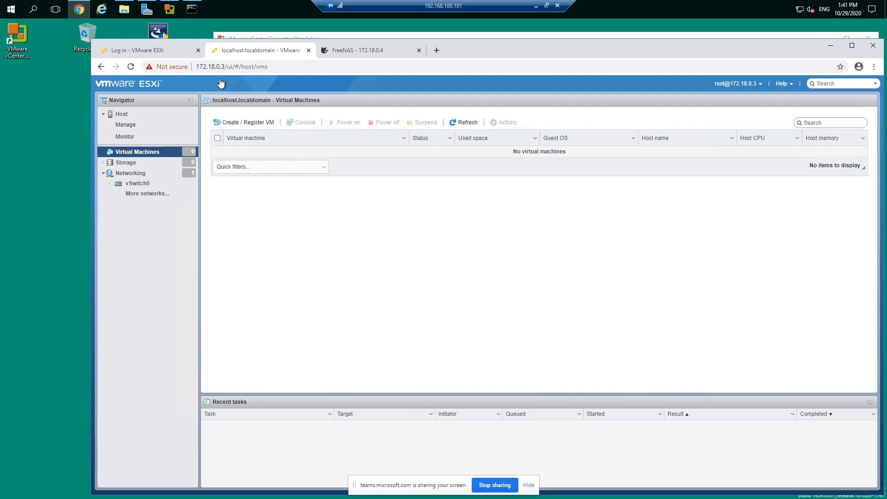
pyautogui.click(173, 49)
pyautogui.click(282, 68)
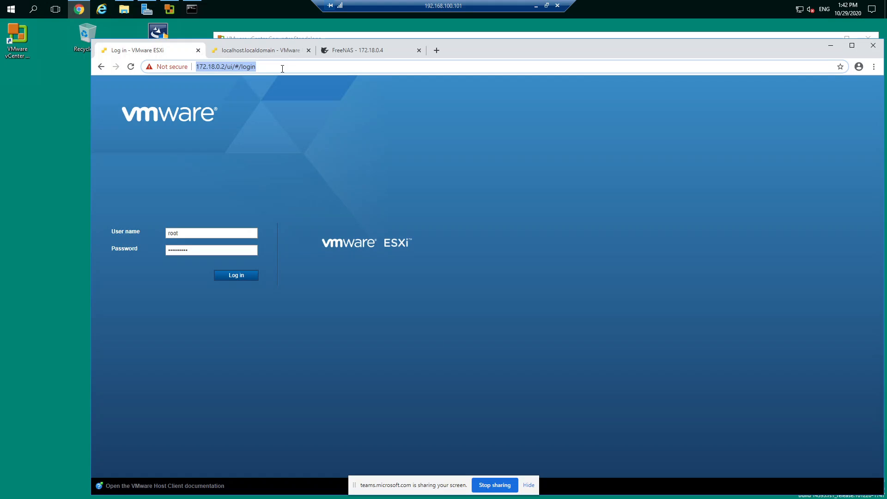
pyautogui.press('Return')
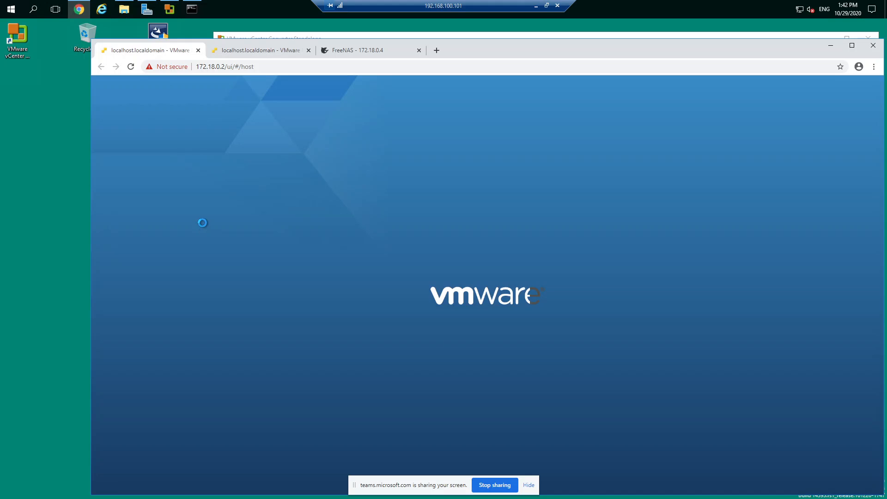
# Check the virtual machines and storage datastores of the ESXi host at 172.18.0.3
pyautogui.click(271, 51)
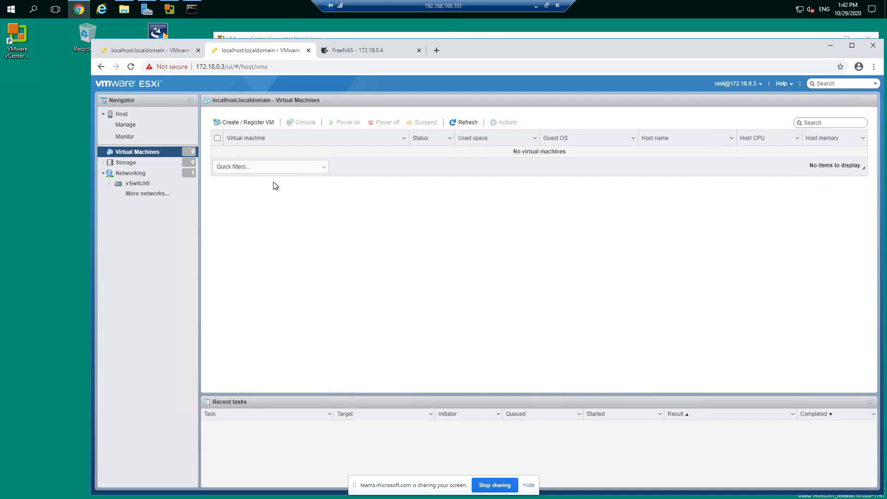
pyautogui.click(120, 166)
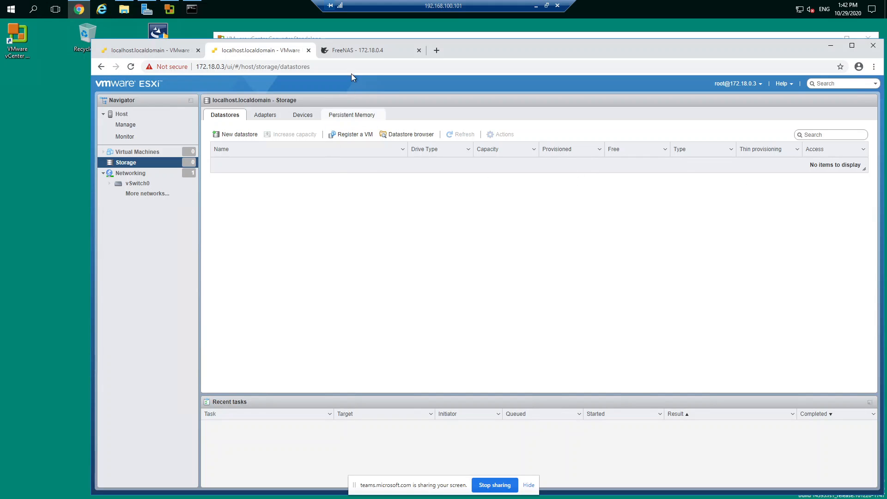
# Switch to the FreeNAS page at 172.18.0.4, reload it and bring up its dashboard
pyautogui.click(343, 51)
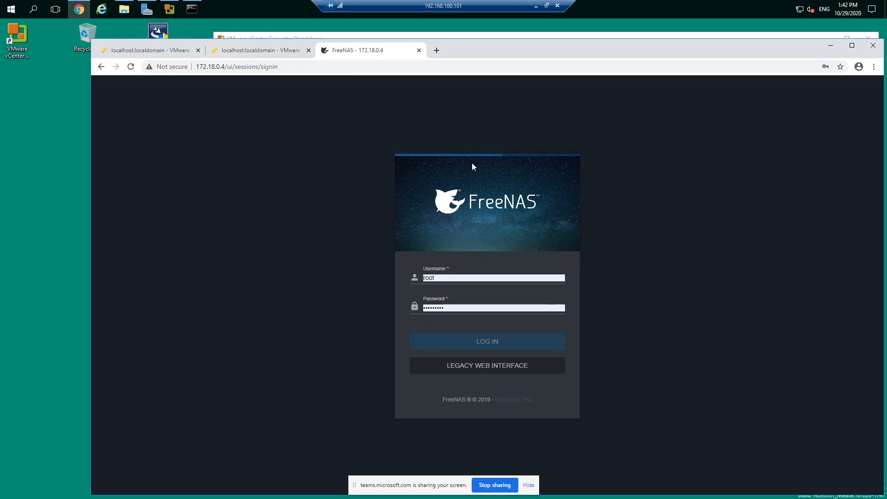
pyautogui.click(283, 67)
pyautogui.press('Return')
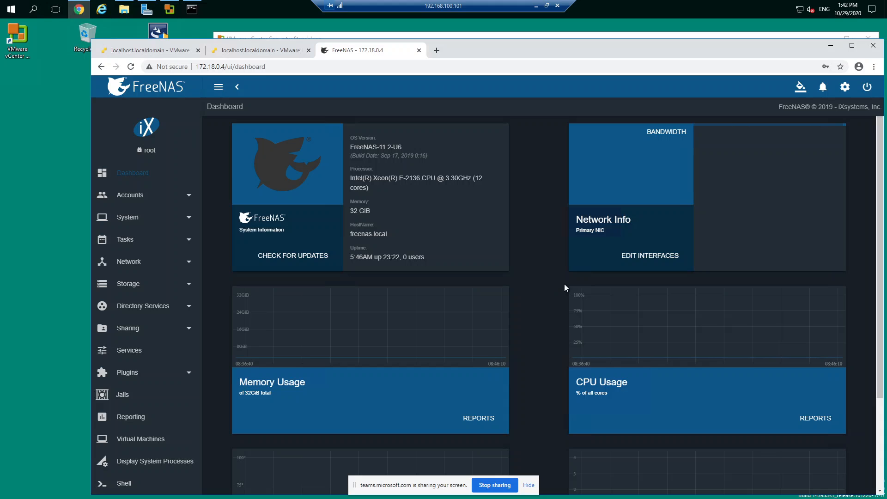
# Compare the two ESXi hosts by viewing the datastores on 172.18.0.3 and the virtual machine list on 172.18.0.2
pyautogui.click(256, 51)
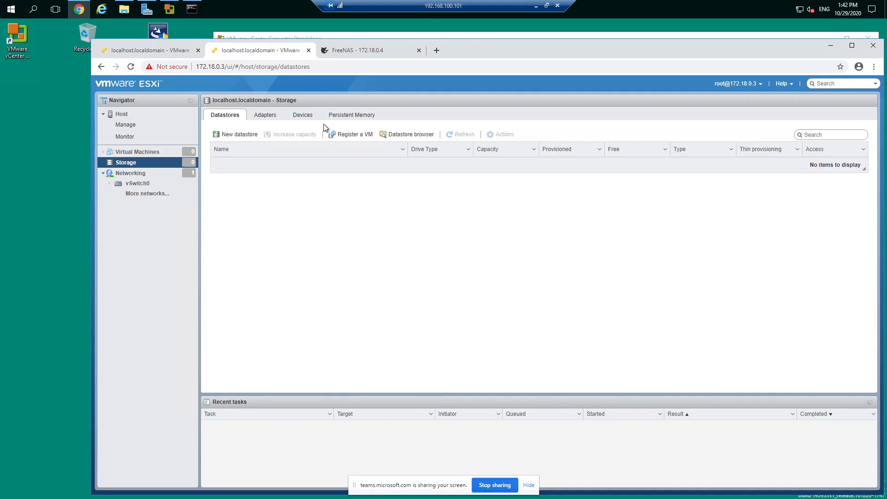
pyautogui.click(155, 53)
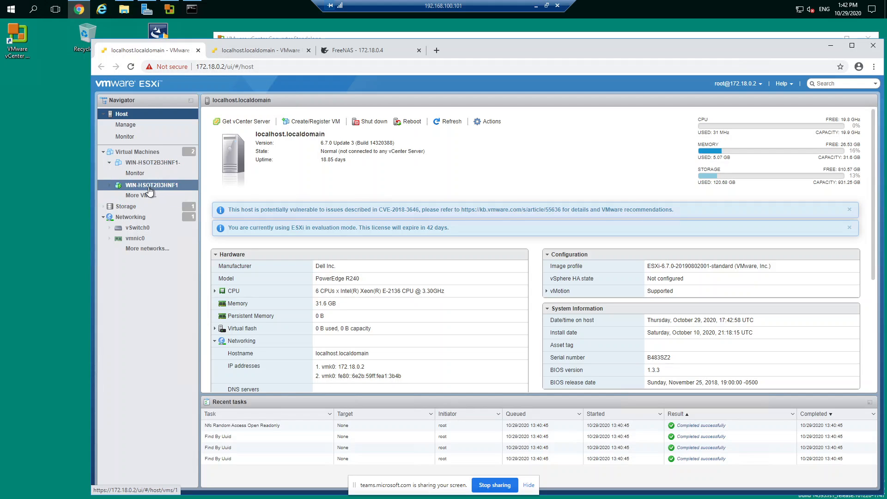
pyautogui.click(138, 154)
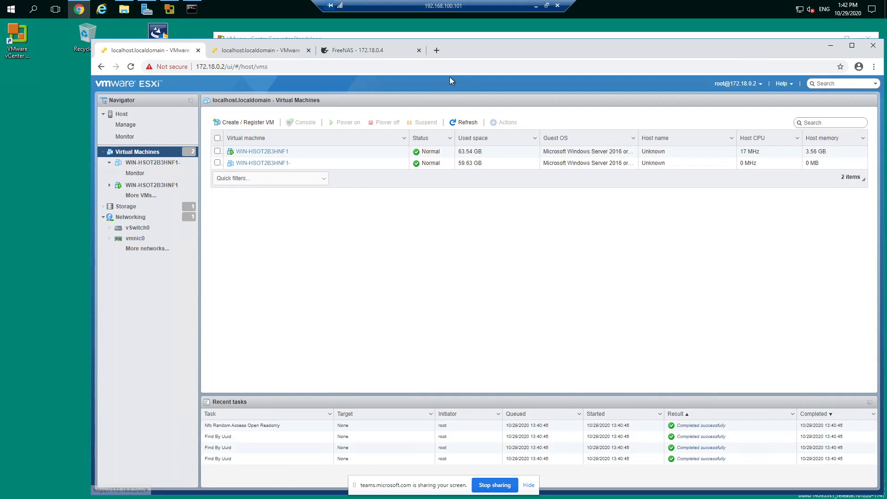
pyautogui.click(282, 52)
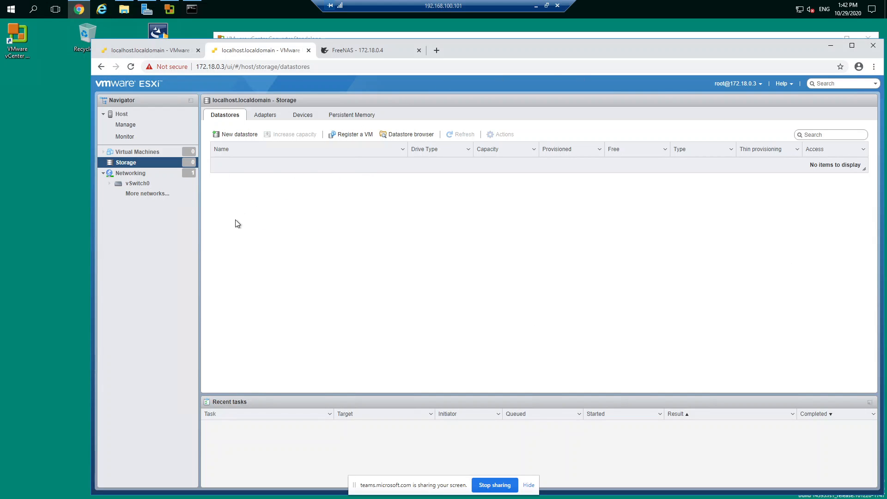
# Minimize the remote desktop session and show the open File Explorer windows on the local computer
pyautogui.click(536, 6)
pyautogui.click(240, 12)
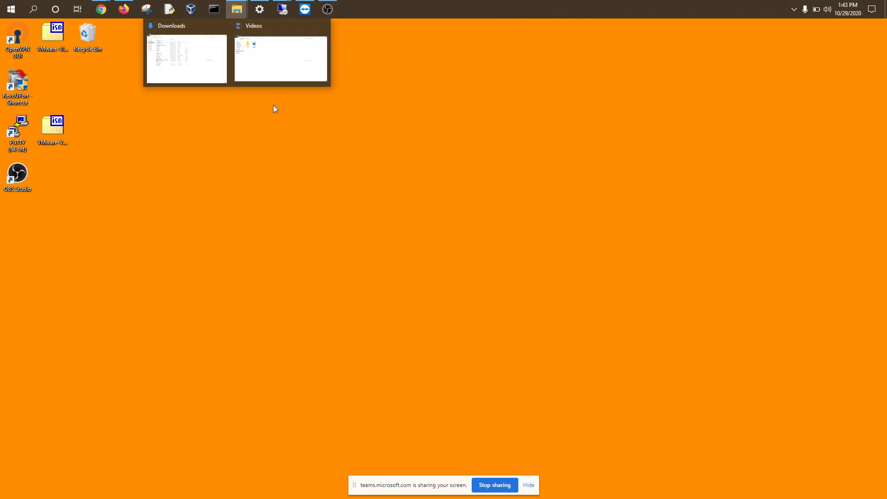
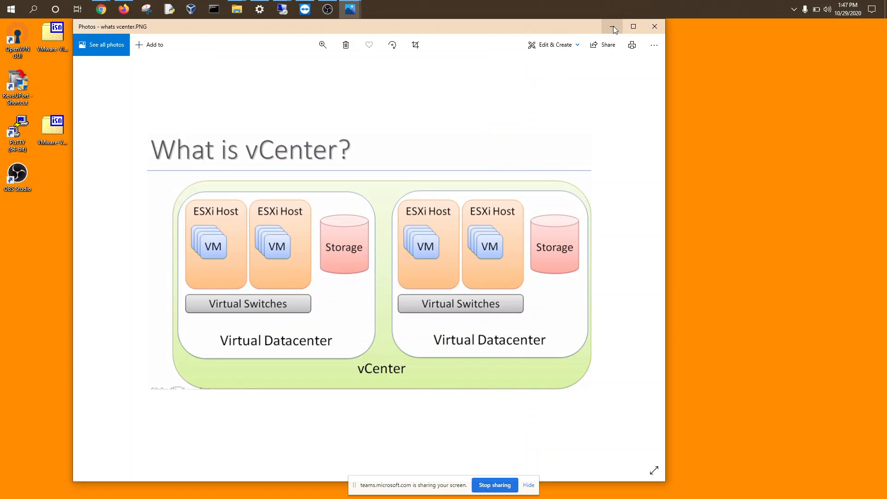
# Minimize the esxi.jpg photo and switch back to the remote desktop session at 192.168.100.101
pyautogui.click(613, 26)
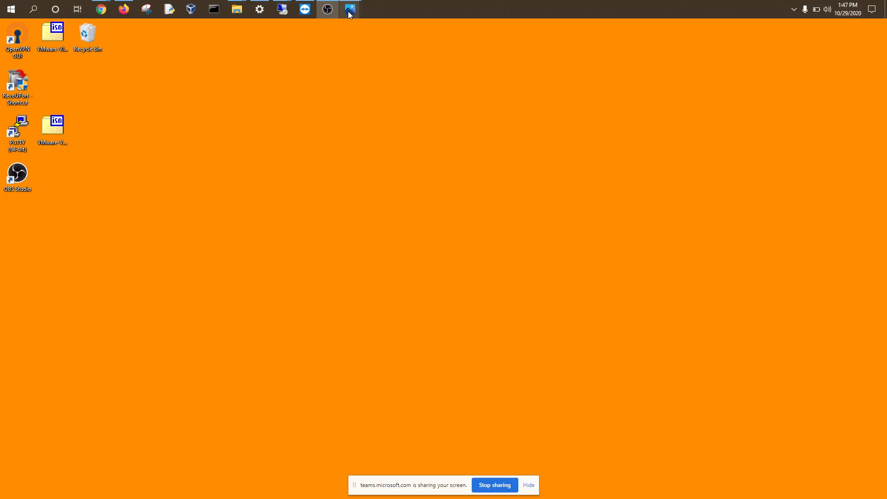
pyautogui.moveTo(350, 10)
pyautogui.moveTo(364, 49)
pyautogui.moveTo(282, 10)
pyautogui.click(319, 65)
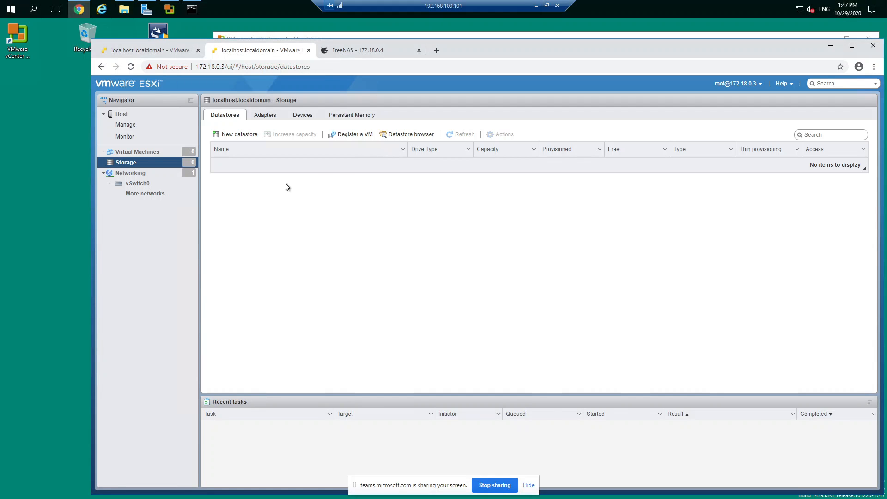
# Review the virtual machines on 172.18.0.2, and start a new VMFS datastore on 172.18.0.3, proceeding to device selection
pyautogui.click(172, 55)
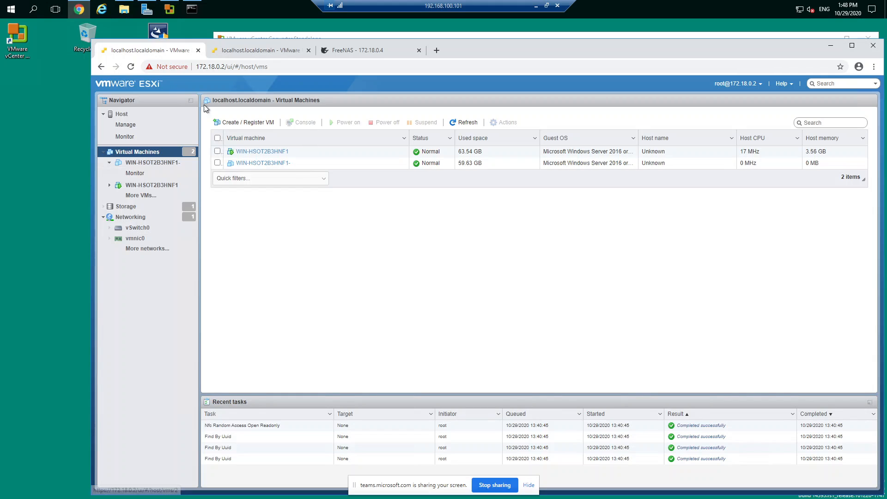
pyautogui.click(259, 52)
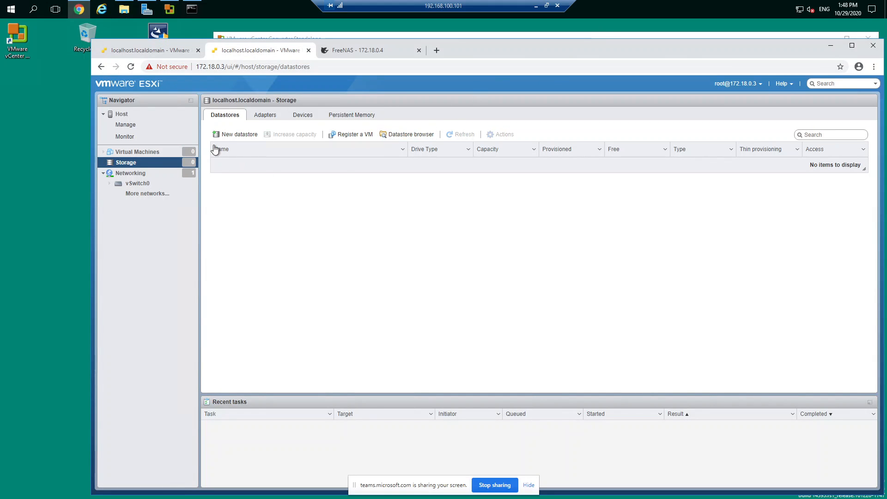
pyautogui.click(240, 135)
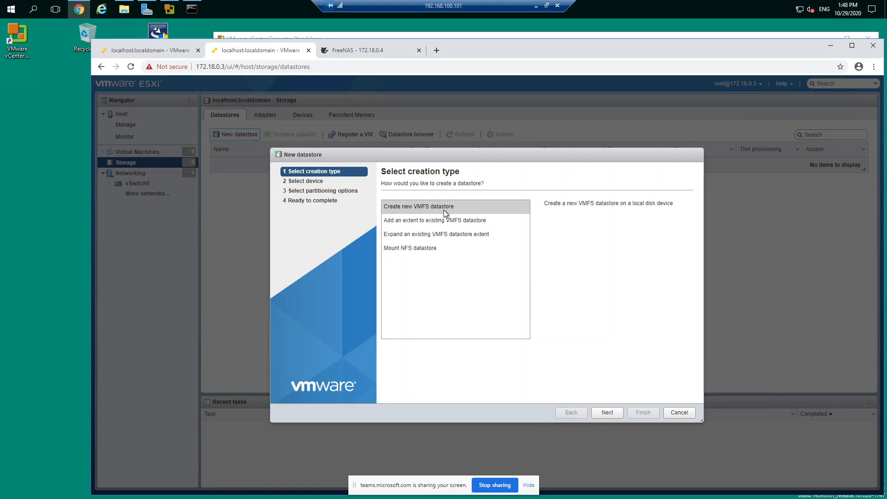
pyautogui.click(608, 412)
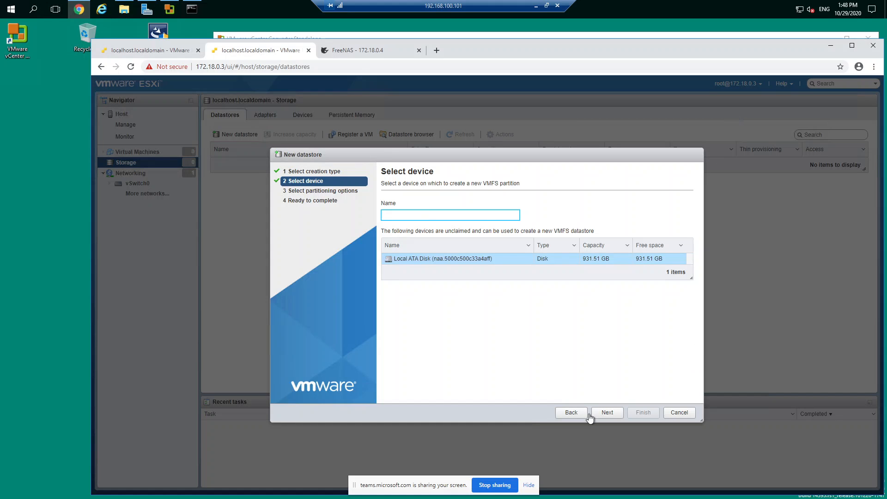
# Check the host summary and datastore naming on 172.18.0.2, and return to the datastore wizard on 172.18.0.3
pyautogui.click(153, 50)
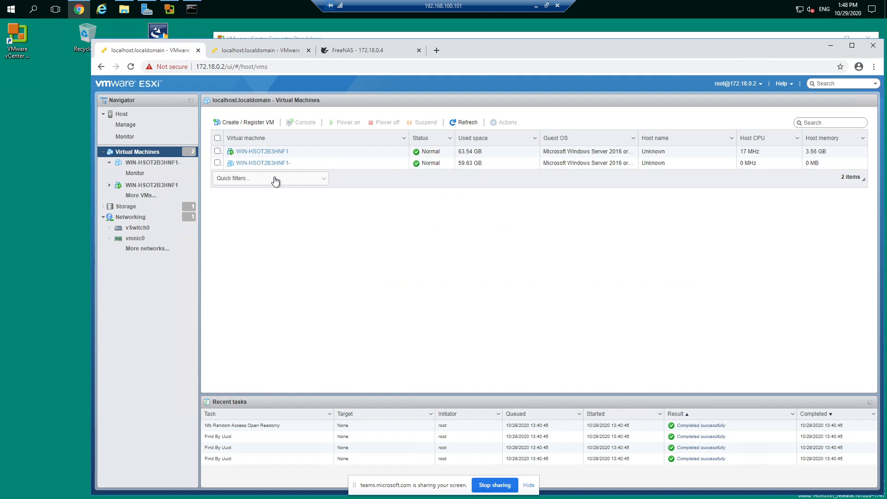
pyautogui.click(121, 114)
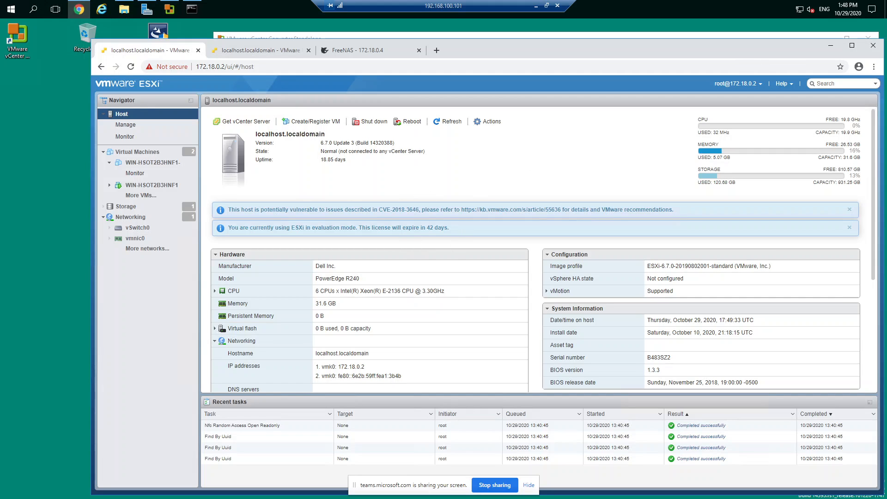
pyautogui.click(126, 207)
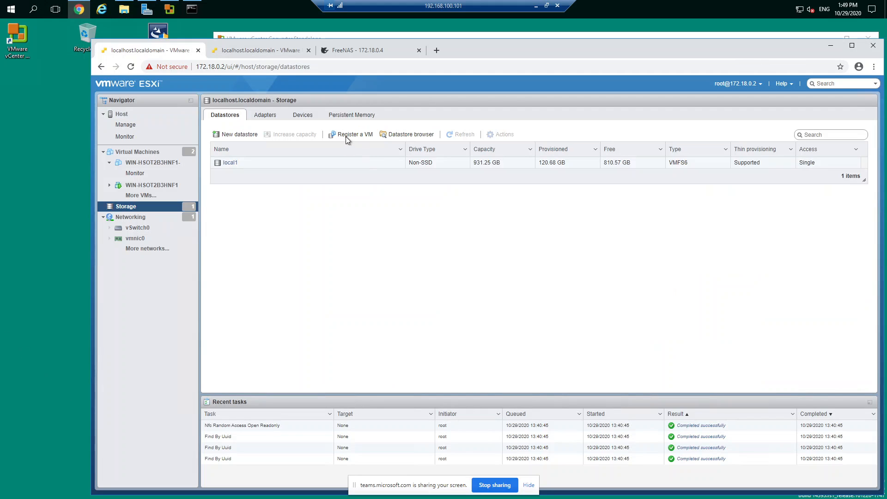
pyautogui.click(245, 49)
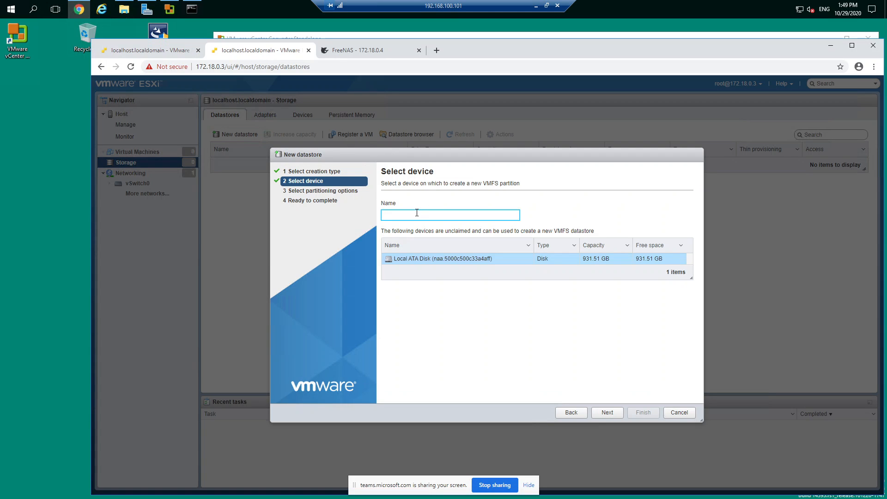
# Name the new datastore local2 on the local ATA disk and proceed to the partitioning options
pyautogui.write('local2')
pyautogui.click(605, 411)
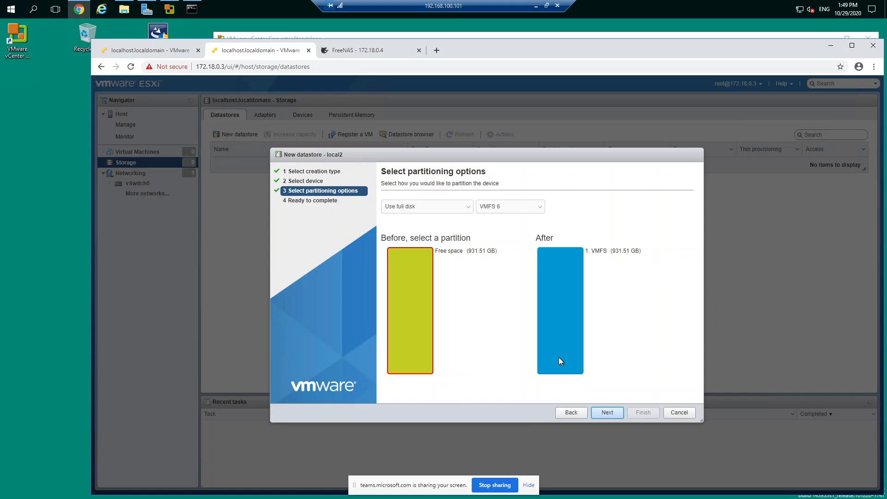
# Review the partitioning choices, keep the full disk with VMFS 6, and create the datastore, agreeing to erase the disk
pyautogui.click(407, 214)
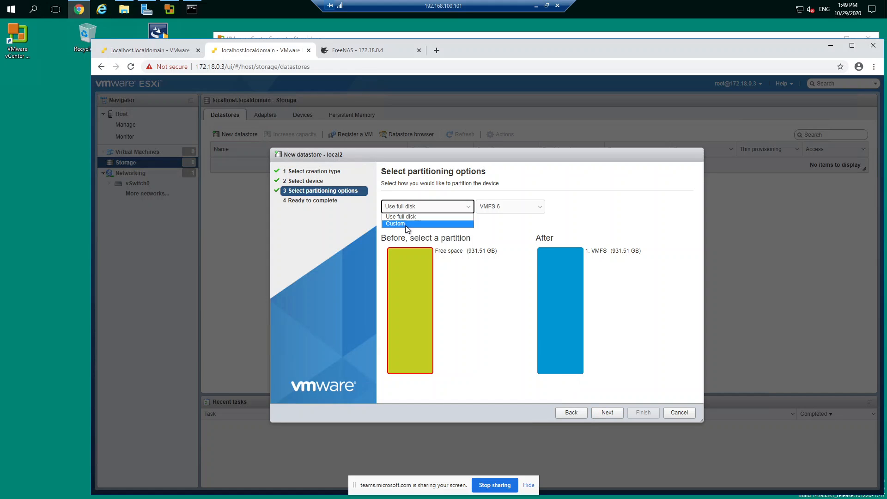
pyautogui.click(516, 208)
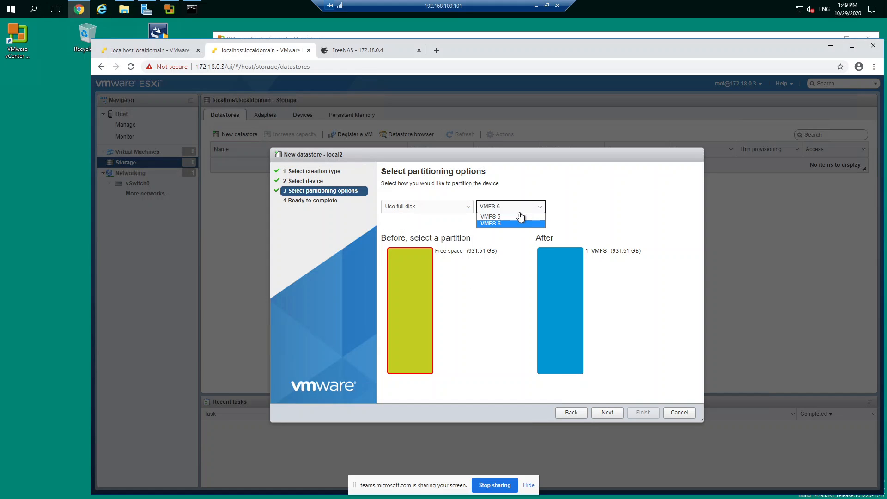
pyautogui.click(449, 225)
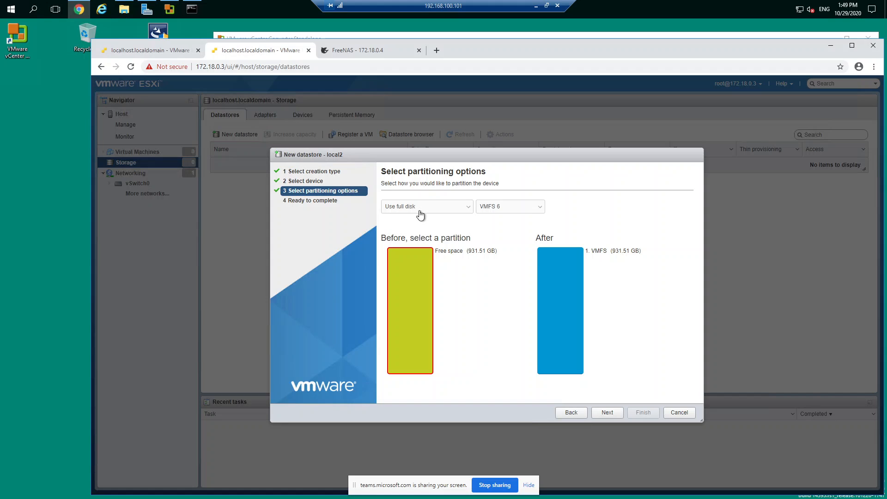
pyautogui.click(607, 412)
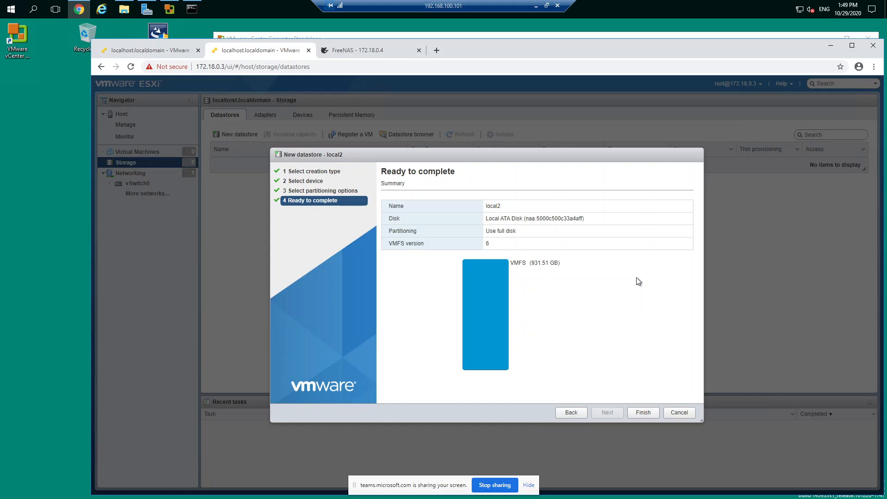
pyautogui.click(644, 413)
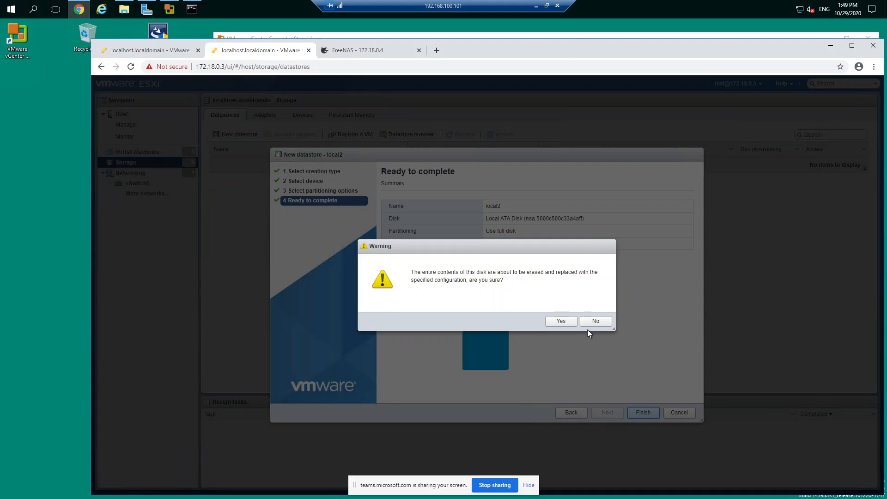
pyautogui.click(561, 321)
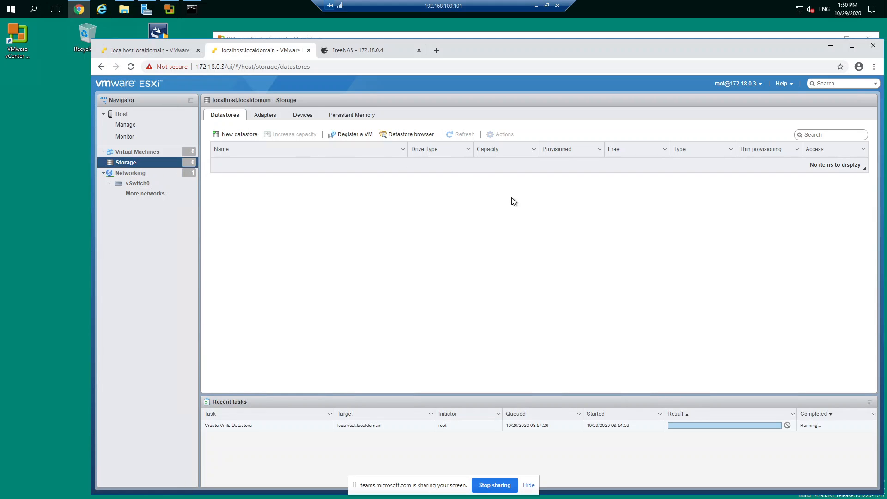
# Switch to vCenter Converter Standalone and connect to destination server 172.18.0.2 with user name root and the account password
pyautogui.click(605, 35)
pyautogui.click(594, 37)
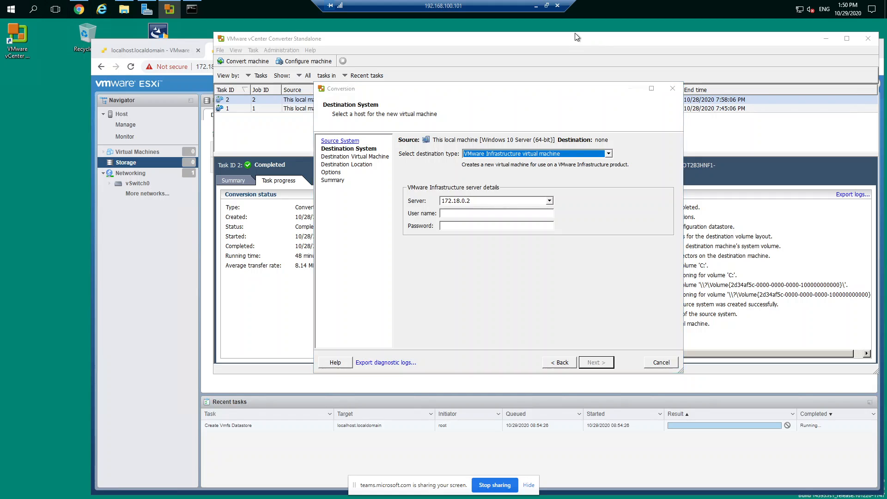
pyautogui.click(571, 41)
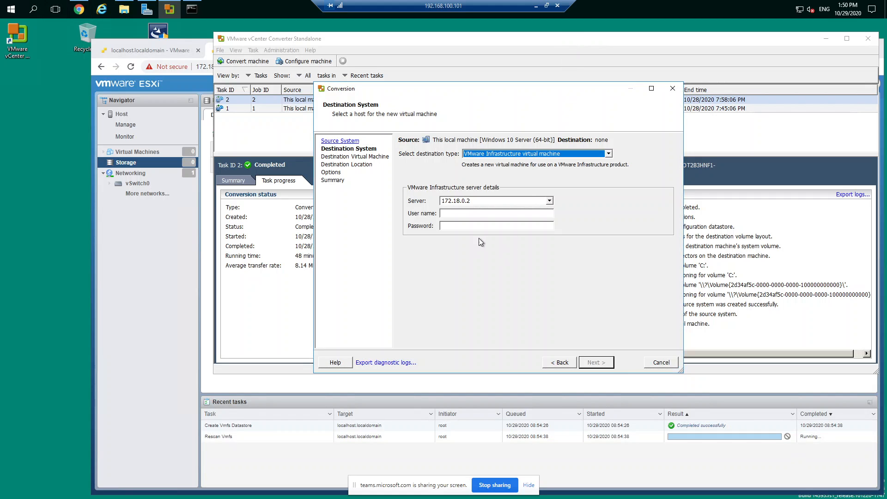
pyautogui.click(462, 213)
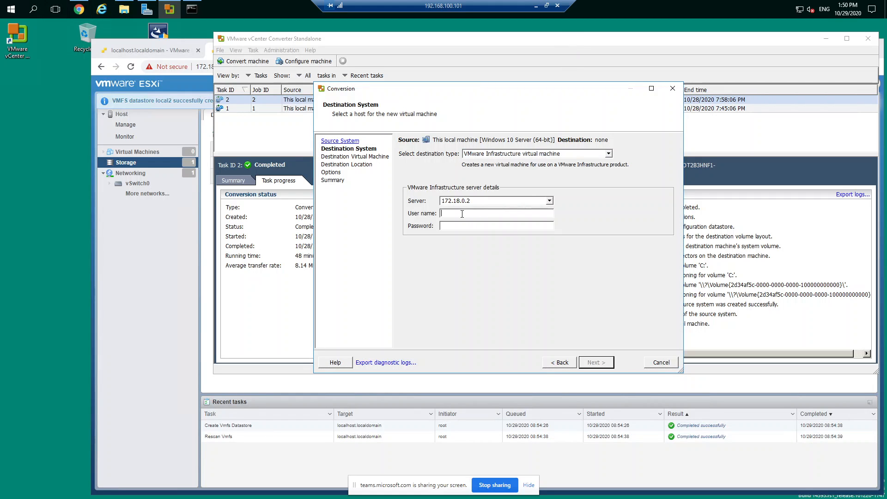
pyautogui.write('root')
pyautogui.click(454, 224)
pyautogui.write('***********')
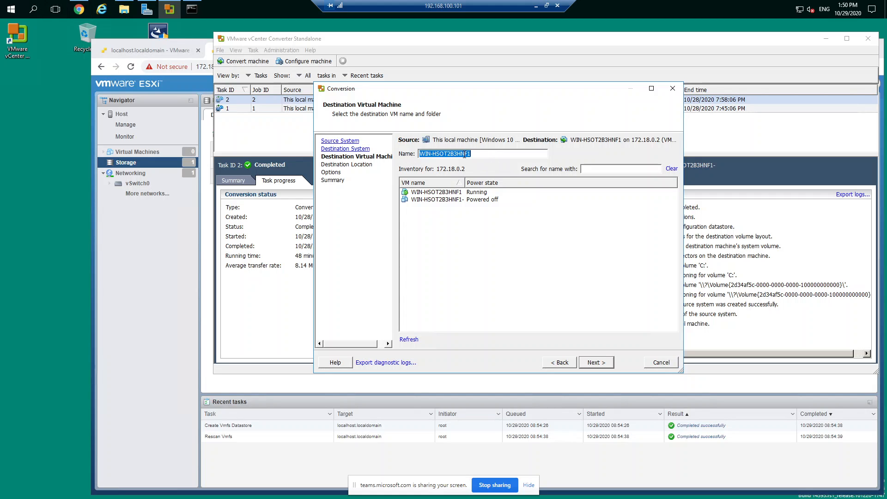
# Compare the proposed destination virtual machine name with the machine name in the Command Prompt output
pyautogui.click(479, 153)
pyautogui.tripleClick(449, 153)
pyautogui.click(191, 7)
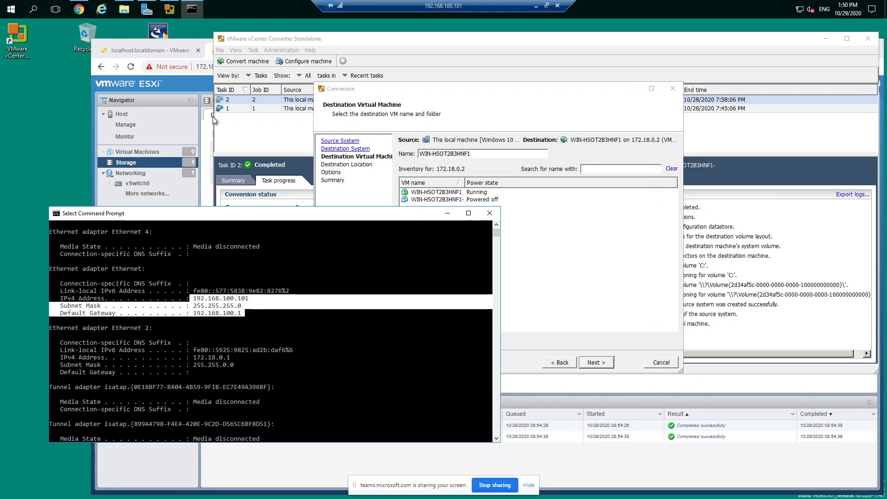
pyautogui.click(166, 320)
pyautogui.scroll(5, 211, 280)
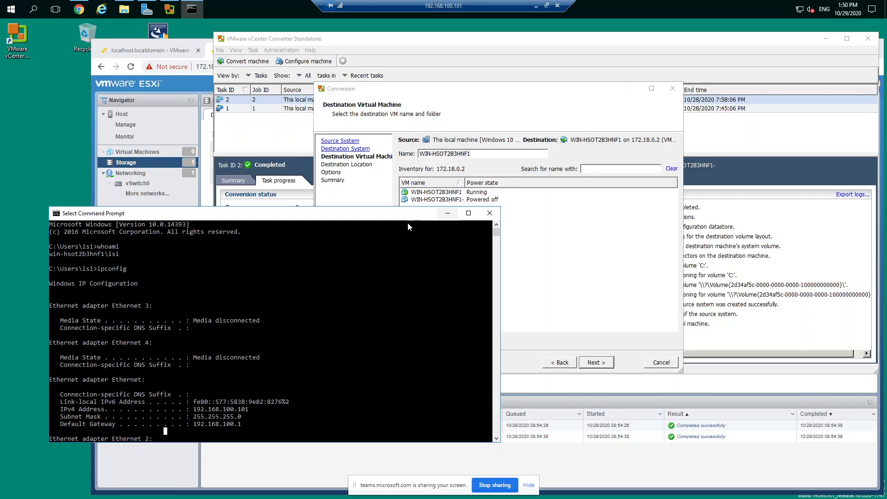
pyautogui.click(447, 213)
# Change the destination server to 172.18.0.3, ignoring its certificate warning and suppressing further security warnings for it
pyautogui.click(555, 365)
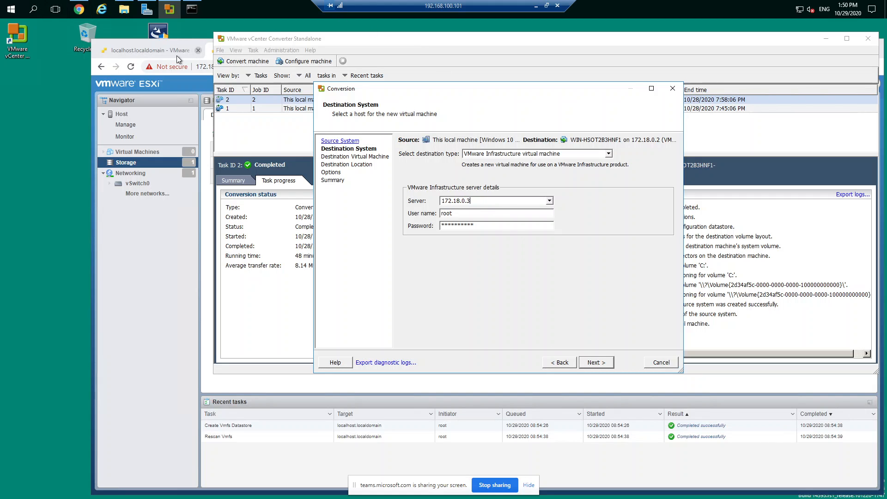
pyautogui.click(595, 363)
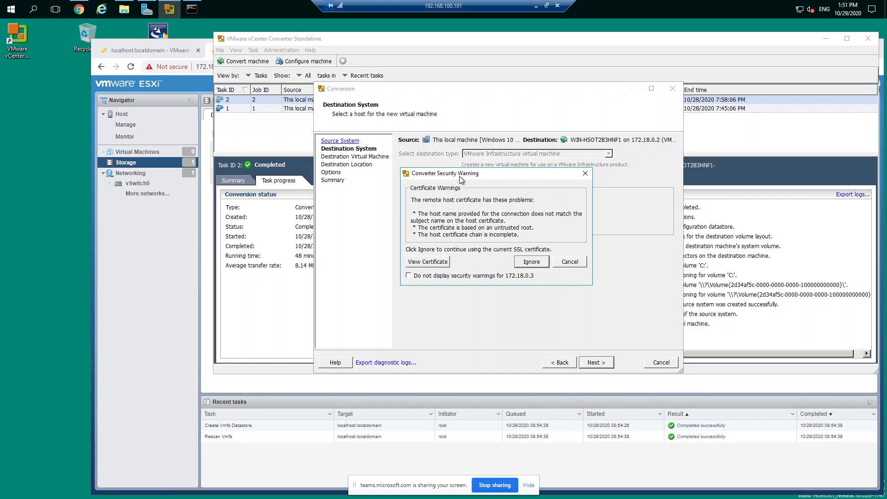
pyautogui.click(410, 276)
pyautogui.click(528, 263)
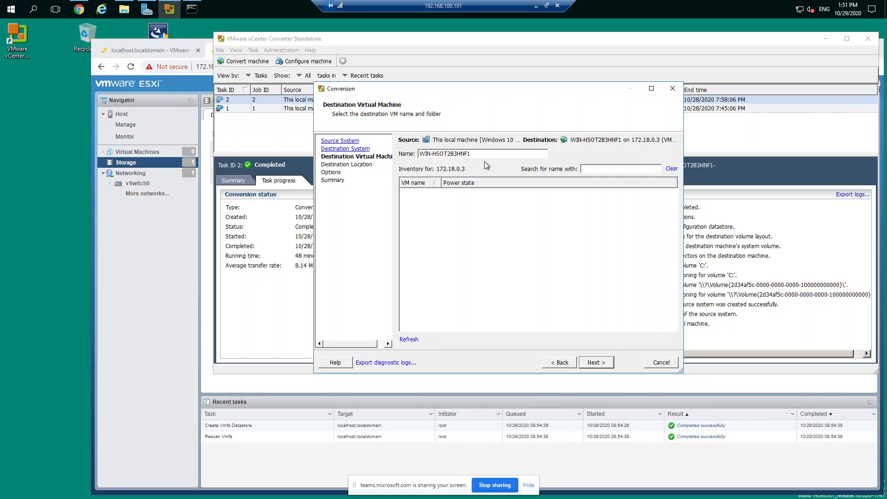
# Name the destination virtual machine test2 and proceed to the destination location
pyautogui.moveTo(481, 157); pyautogui.dragTo(402, 152)
pyautogui.write('test2')
pyautogui.click(593, 363)
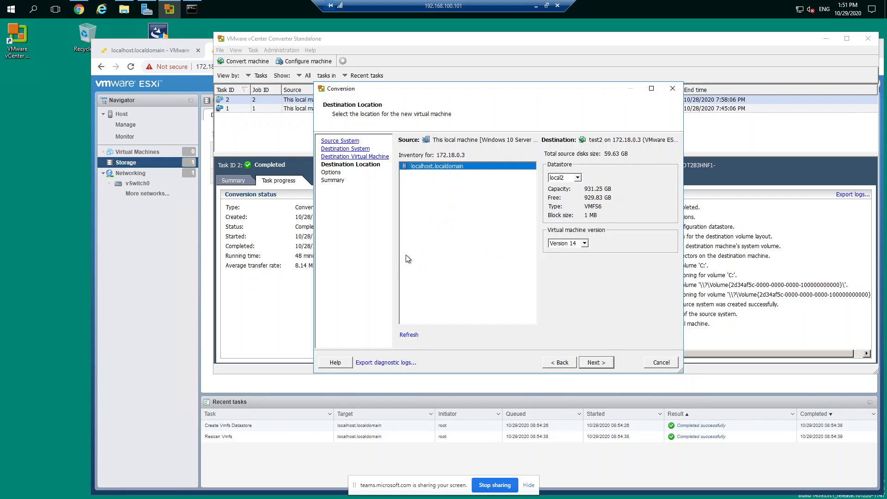
# Compare the datastore choices offered for the destination with the datastore list on host 172.18.0.3
pyautogui.click(577, 177)
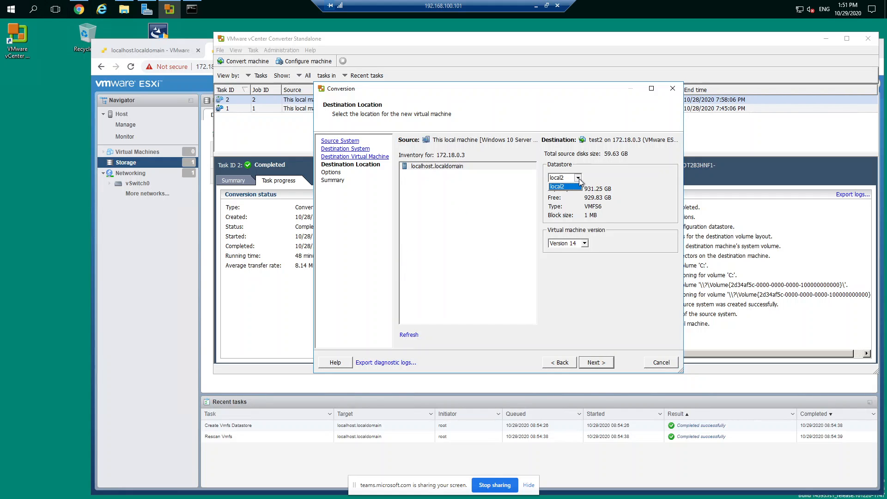
pyautogui.click(580, 185)
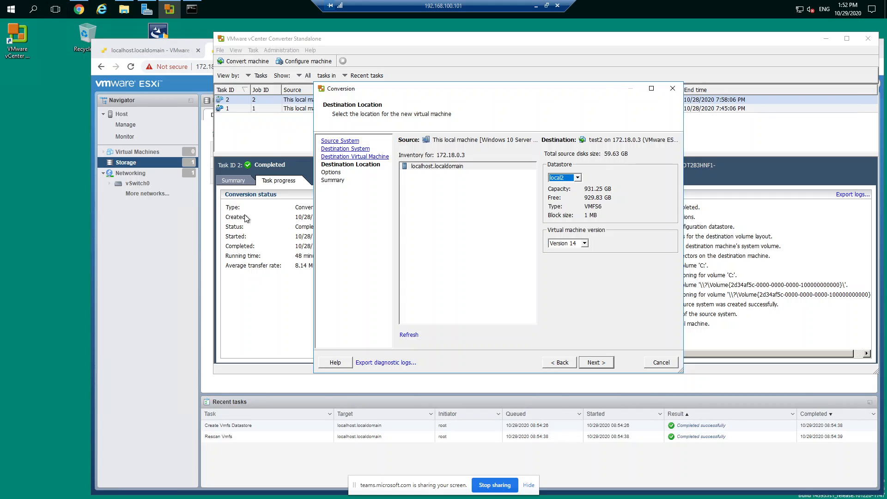
pyautogui.click(154, 232)
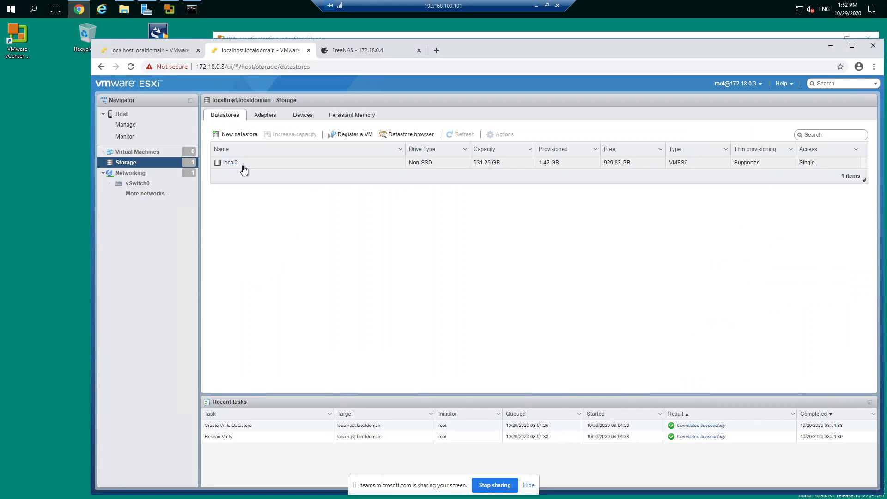
pyautogui.click(560, 35)
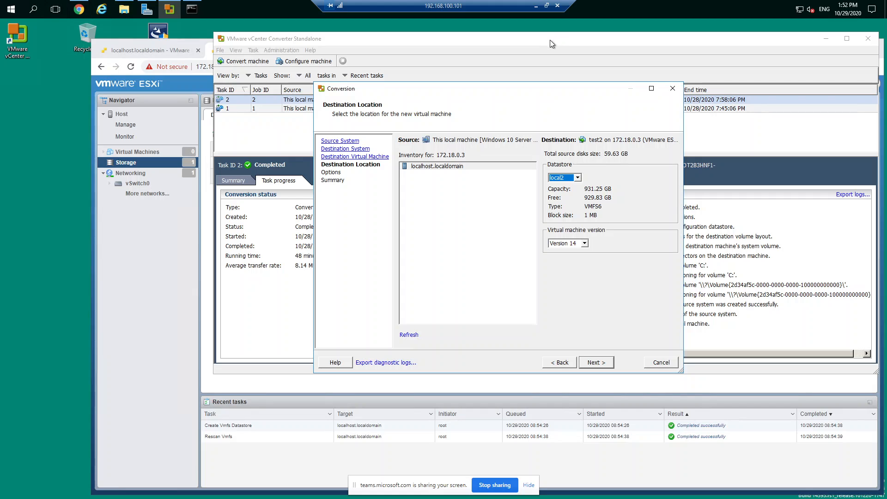
pyautogui.click(578, 178)
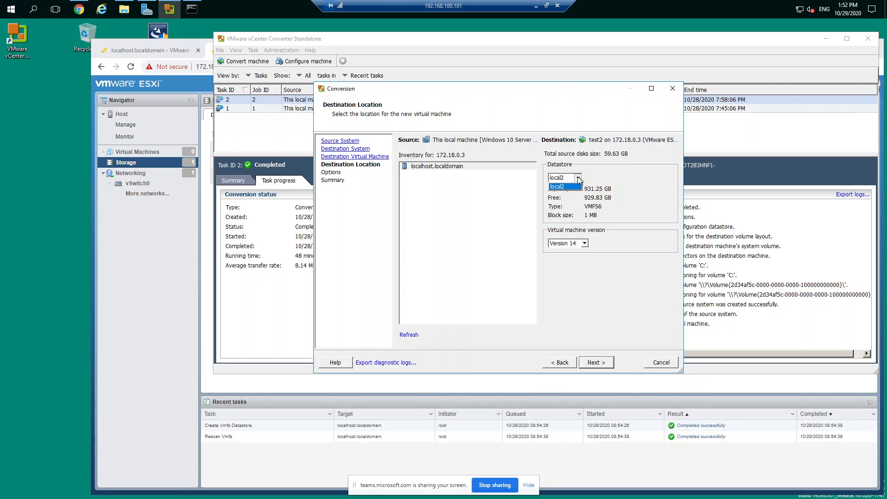
pyautogui.click(578, 179)
# Keep datastore local2 and virtual machine Version 14 for the destination, and proceed to the conversion options
pyautogui.click(584, 244)
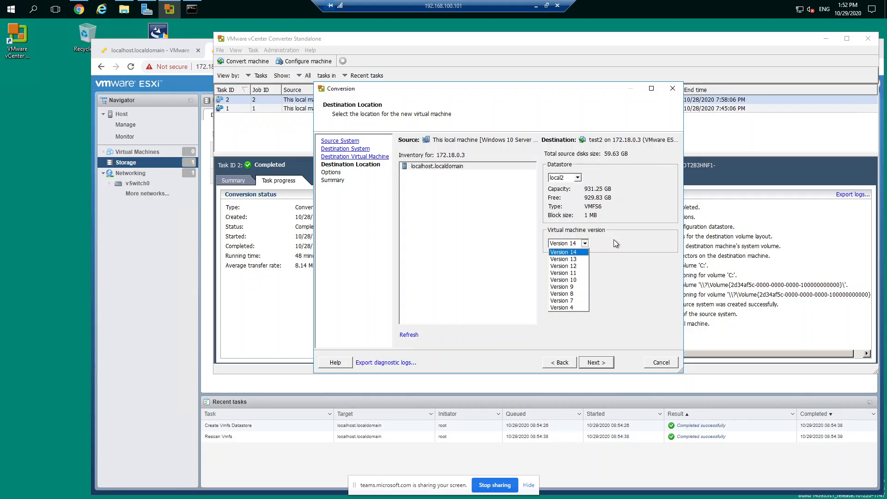
pyautogui.click(631, 249)
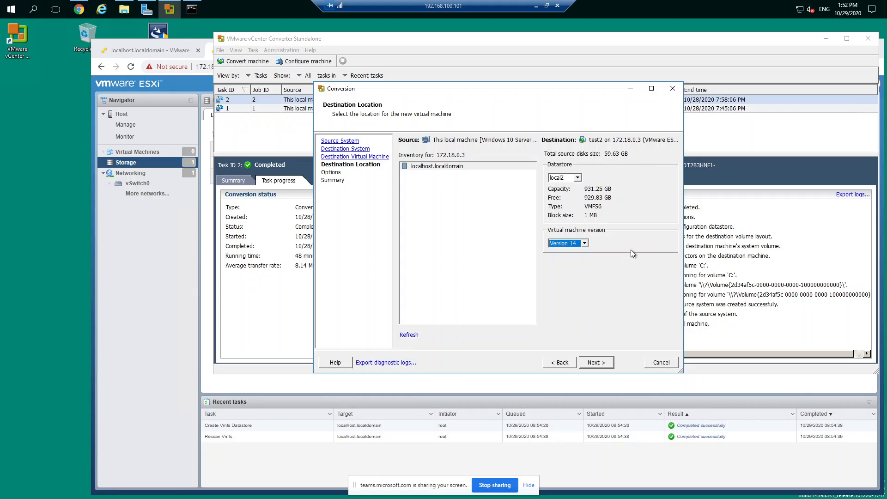
pyautogui.click(609, 364)
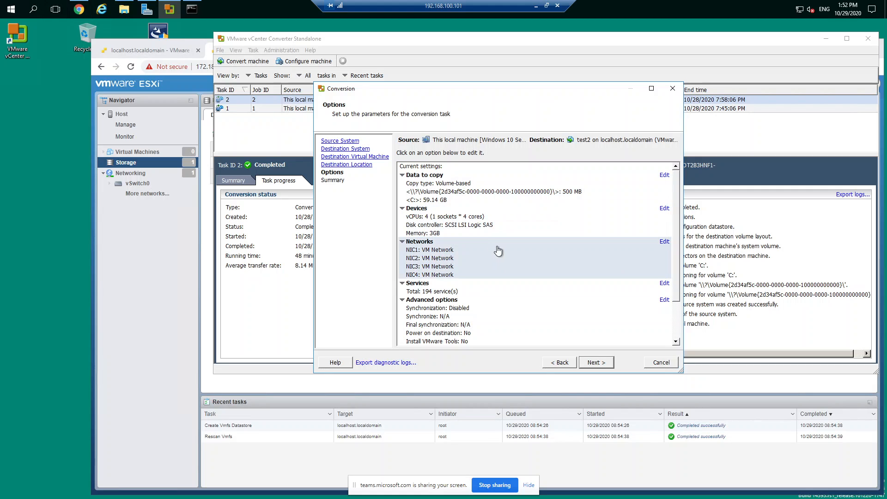
# Examine the conversion's network adapter settings and the controller types offered for NIC1, keeping the wizard open
pyautogui.scroll(-2, 484, 249)
pyautogui.scroll(2, 484, 250)
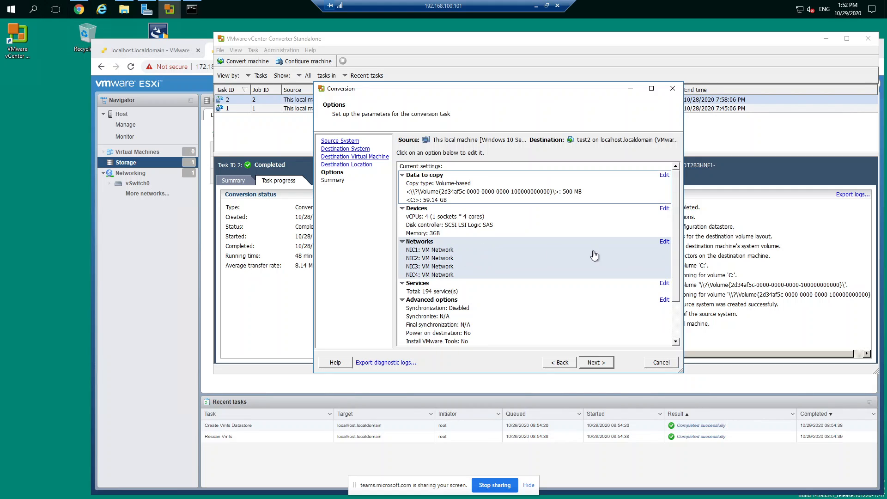
pyautogui.click(664, 246)
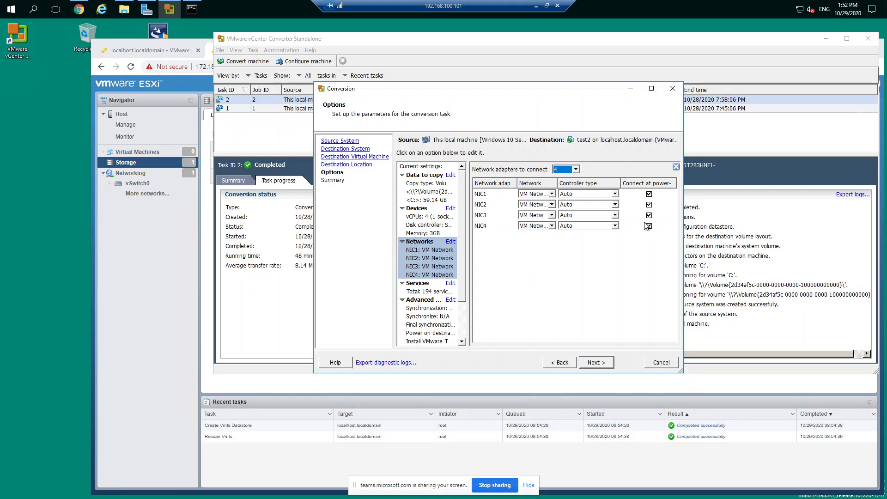
pyautogui.click(615, 194)
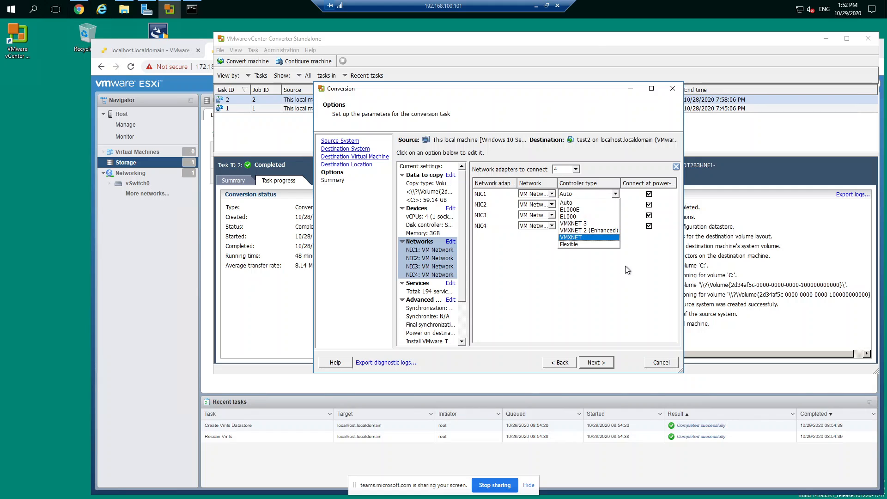
pyautogui.click(608, 279)
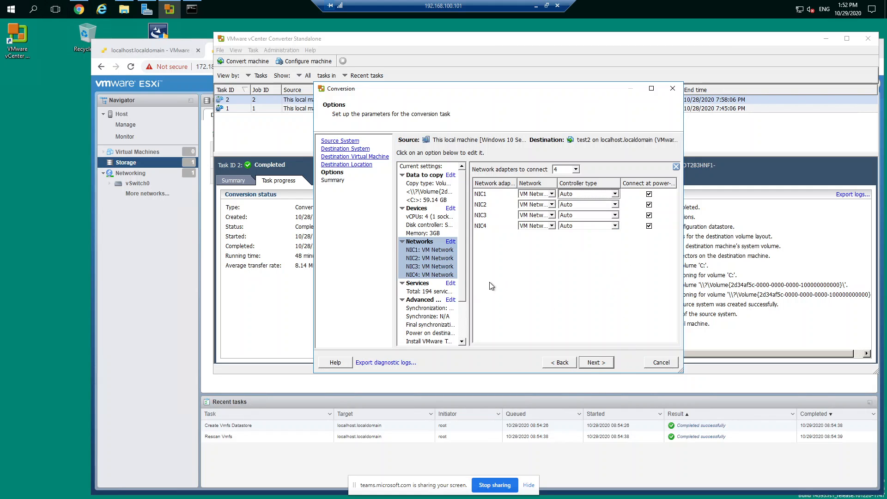
pyautogui.click(661, 362)
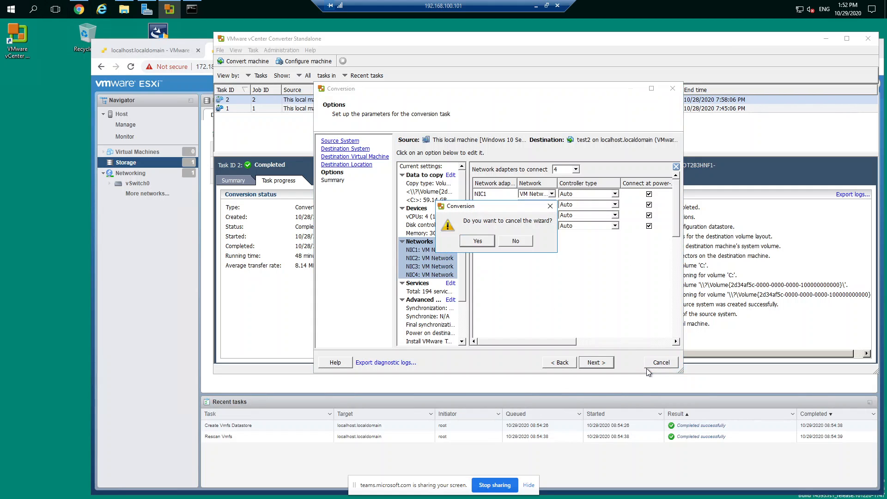
pyautogui.click(508, 241)
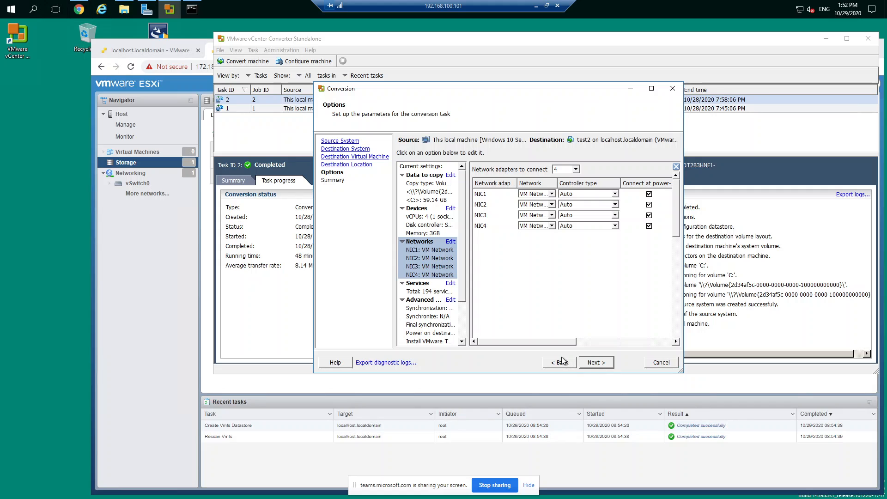
# Review the advanced synchronization and post-conversion options, accept the conversion parameters, and submit the conversion to test2
pyautogui.scroll(-2, 438, 259)
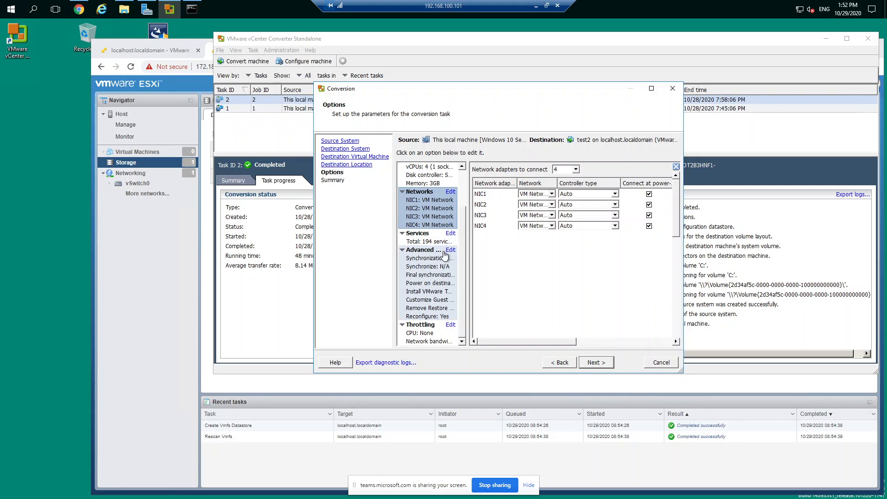
pyautogui.click(449, 251)
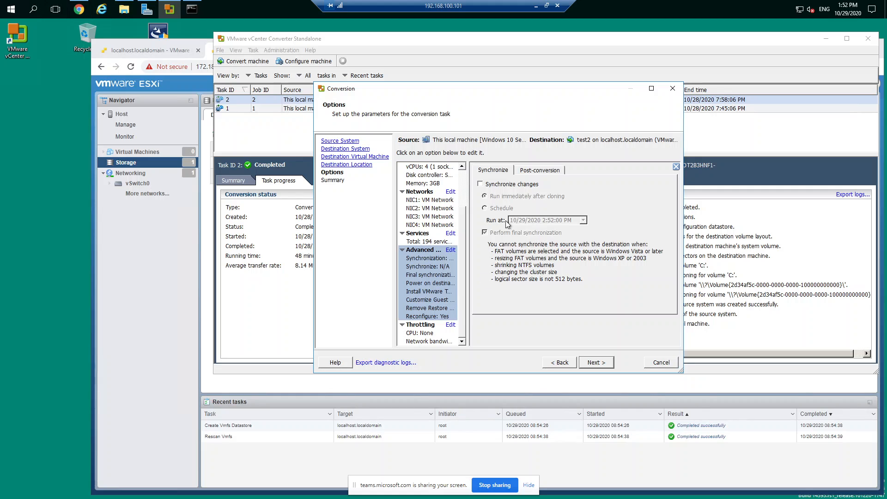
pyautogui.click(539, 170)
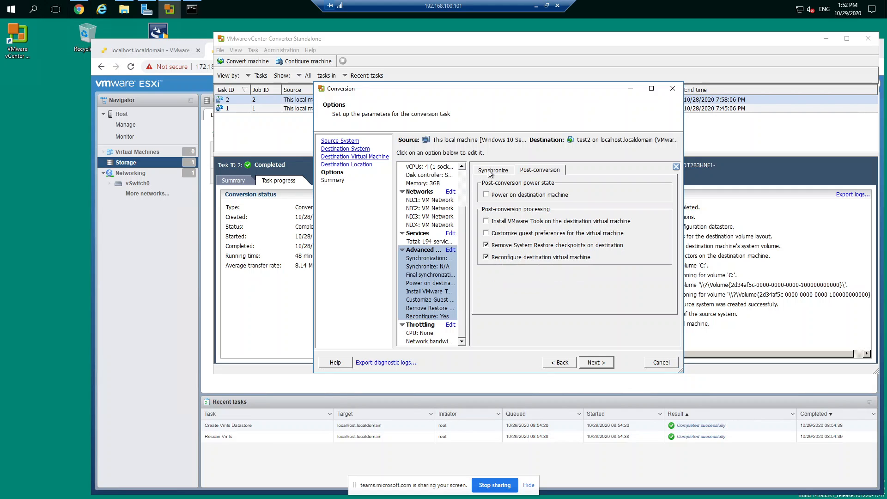
pyautogui.click(491, 170)
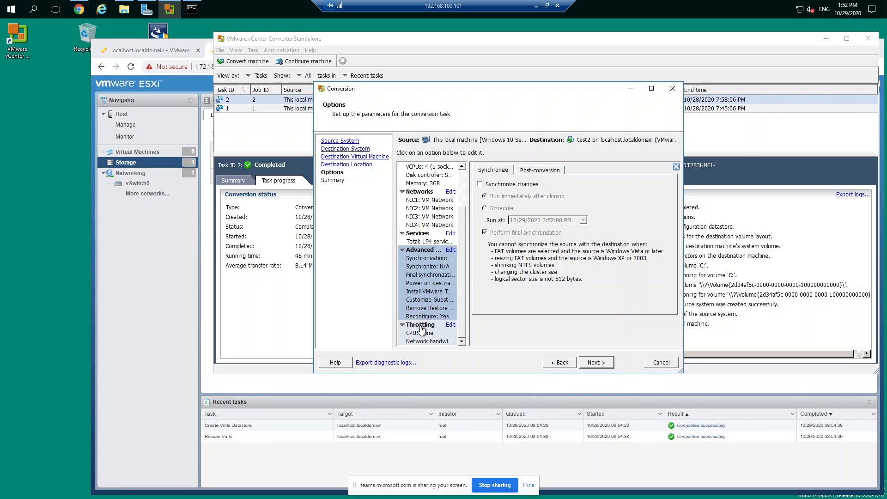
pyautogui.click(596, 362)
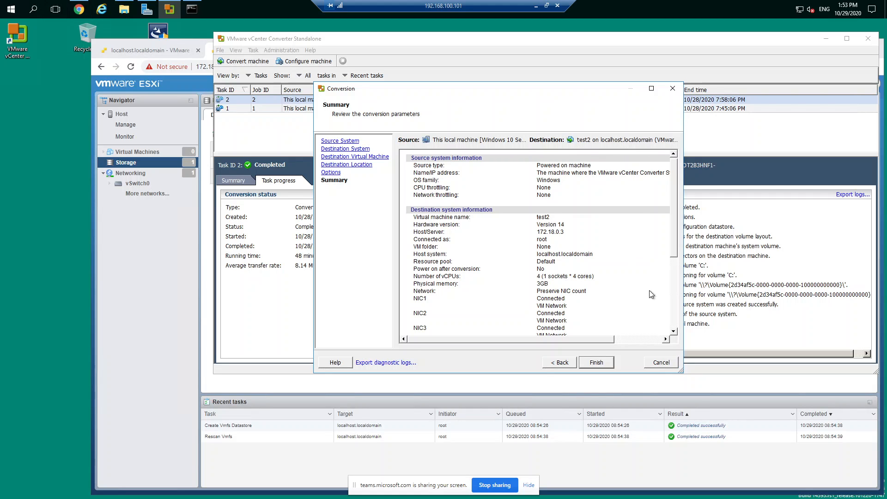
pyautogui.click(606, 363)
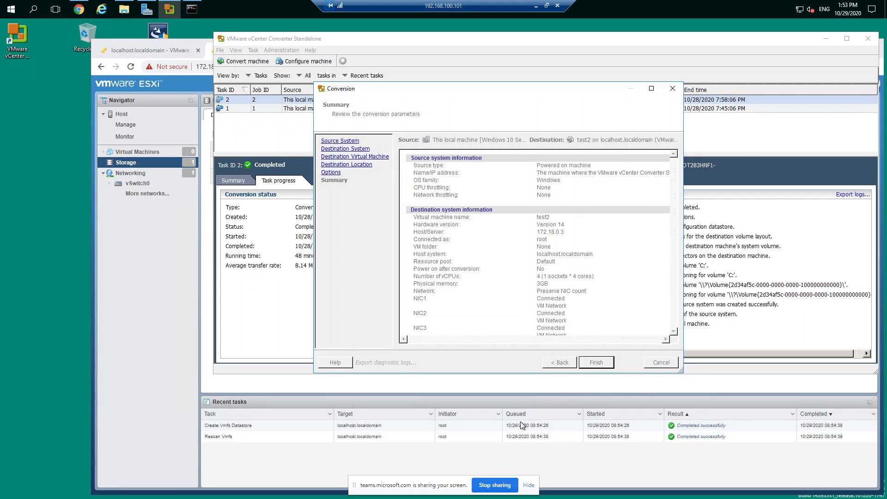